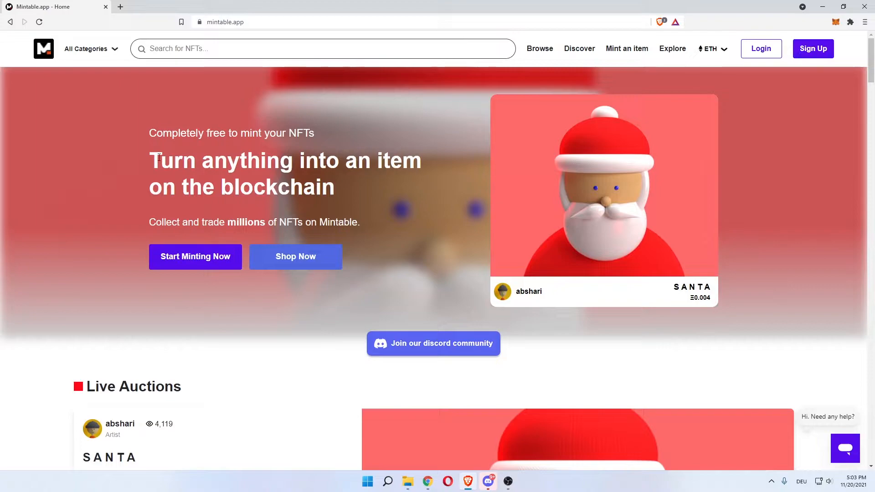
{"action": "left_click_drag", "start_coordinate": [208, 133], "coordinate": [303, 135]}
{"action": "left_click_drag", "start_coordinate": [199, 128], "coordinate": [319, 133]}
{"action": "left_click_drag", "start_coordinate": [160, 163], "coordinate": [314, 162]}
{"action": "left_click", "coordinate": [404, 161]}
{"action": "left_click", "coordinate": [319, 196]}
- Start a new account sign-up, agreeing to the terms and conditions and opting out of e-mails
{"action": "left_click", "coordinate": [815, 53]}
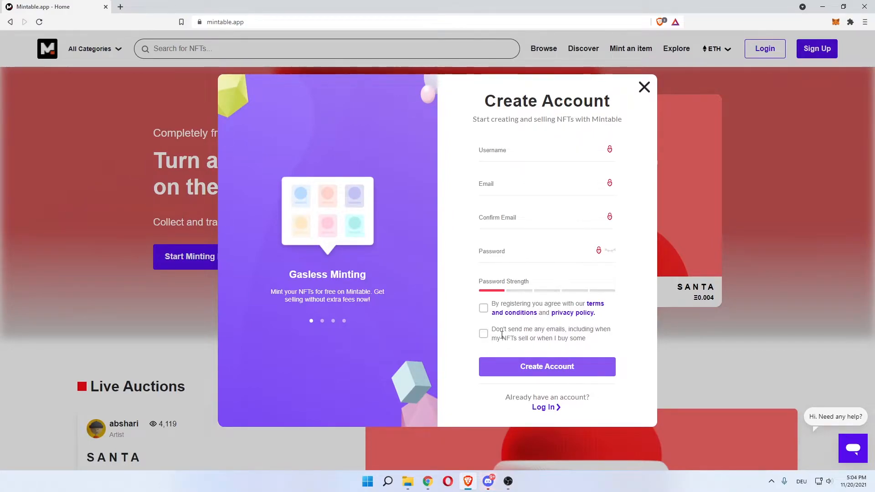
{"action": "left_click", "coordinate": [483, 309]}
{"action": "left_click", "coordinate": [483, 334]}
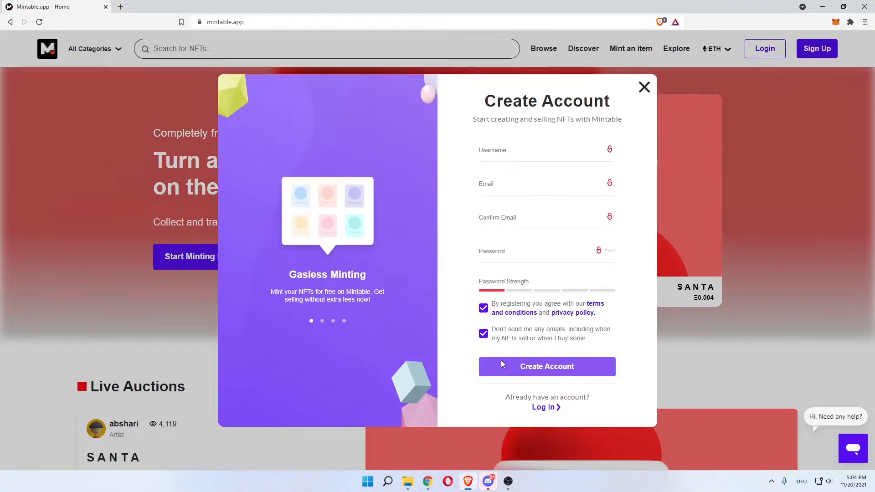
- Enter HowtoGlobal as the username in the account form and start on the e-mail field
{"action": "left_click", "coordinate": [511, 154]}
{"action": "type", "text": "HowtoGl"}
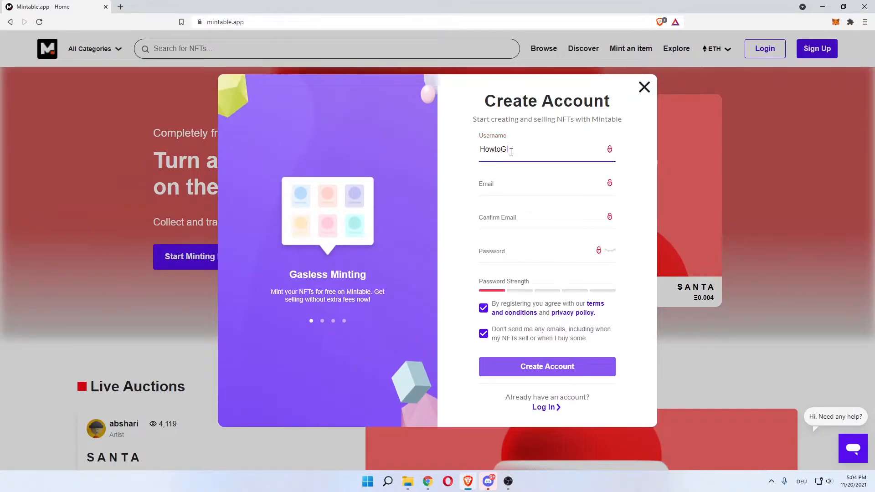
{"action": "type", "text": "obal"}
{"action": "left_click", "coordinate": [462, 176]}
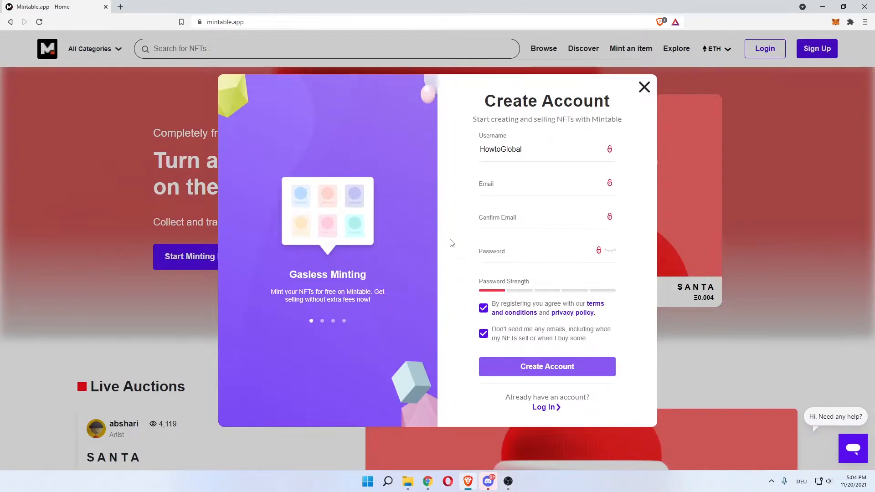
{"action": "left_click", "coordinate": [484, 185]}
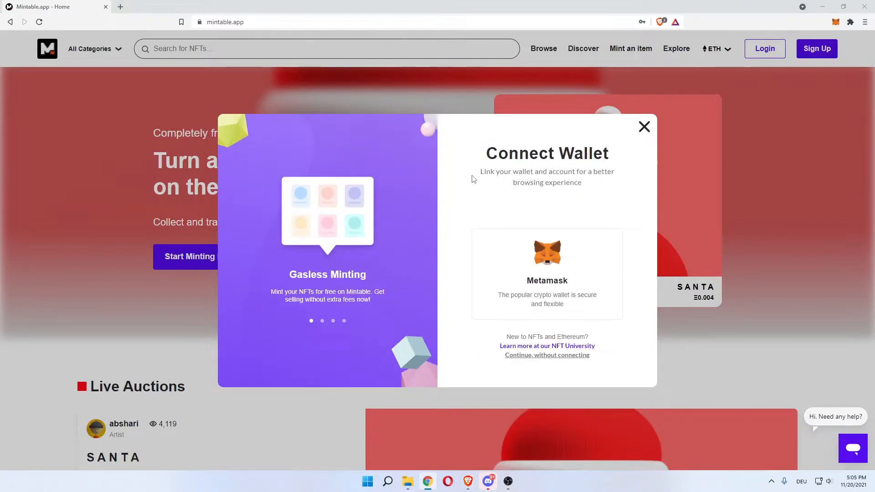
{"action": "left_click_drag", "start_coordinate": [485, 154], "coordinate": [611, 154]}
{"action": "left_click", "coordinate": [487, 170]}
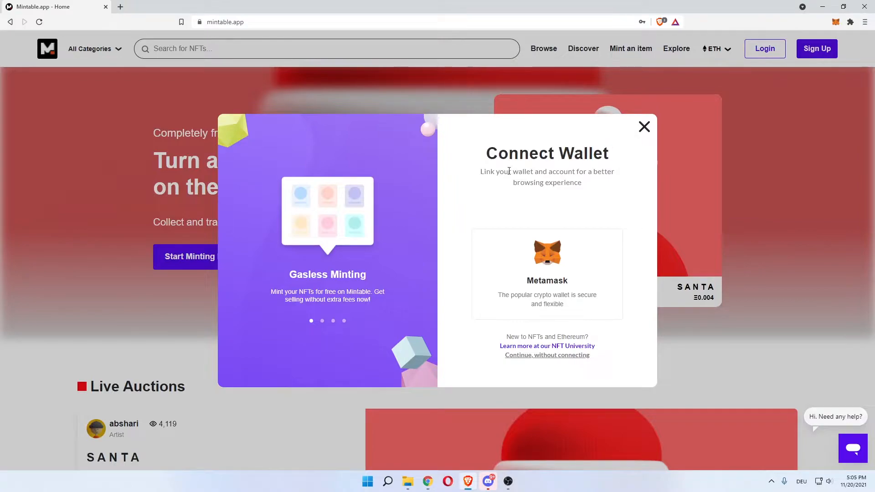
{"action": "left_click_drag", "start_coordinate": [487, 170], "coordinate": [611, 171]}
{"action": "left_click_drag", "start_coordinate": [512, 182], "coordinate": [570, 182]}
{"action": "left_click", "coordinate": [545, 192]}
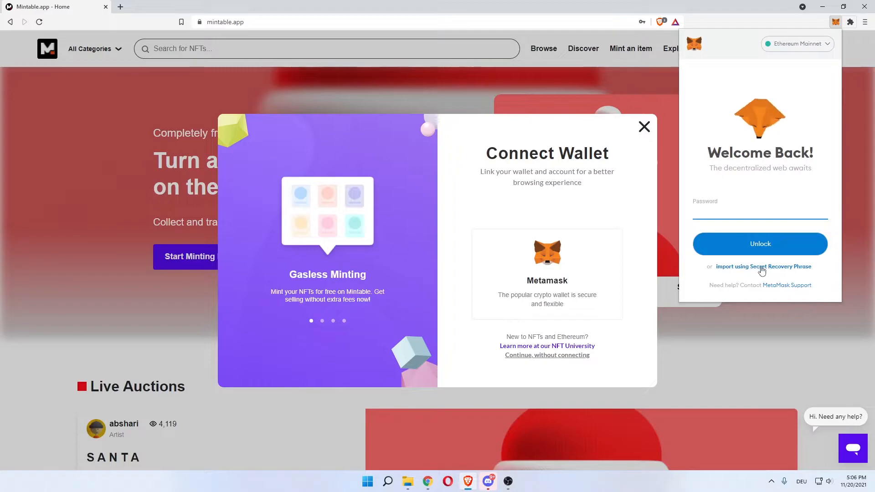
- Unlock the MetaMask wallet with its password, check the ETH balance and dismiss the wallet popup
{"action": "type", "text": "*********"}
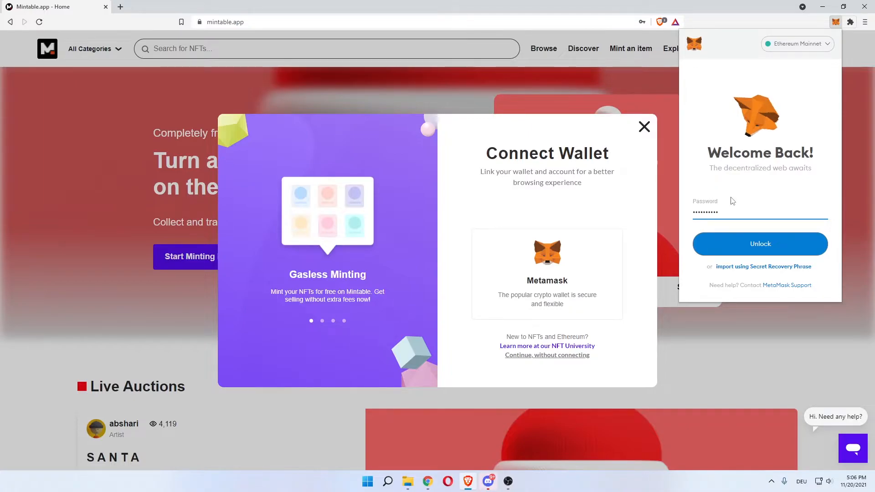
{"action": "left_click", "coordinate": [743, 245]}
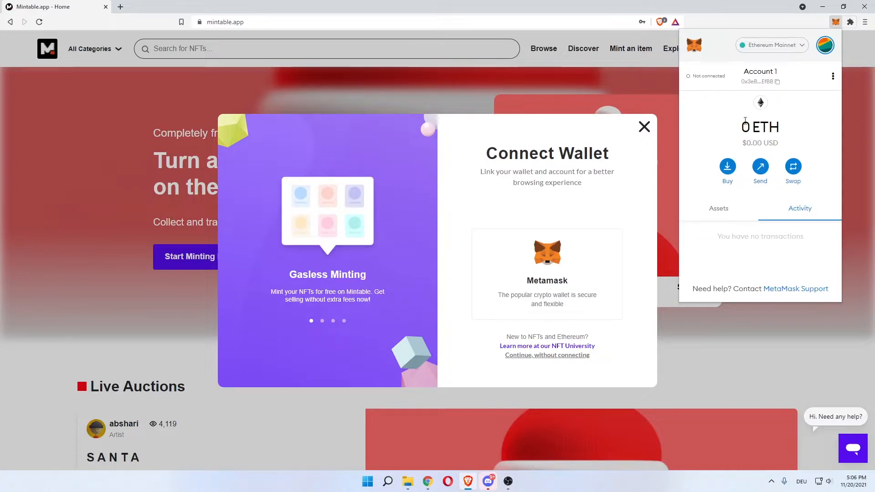
{"action": "left_click_drag", "start_coordinate": [744, 130], "coordinate": [781, 129]}
{"action": "left_click", "coordinate": [746, 135]}
{"action": "left_click", "coordinate": [765, 9]}
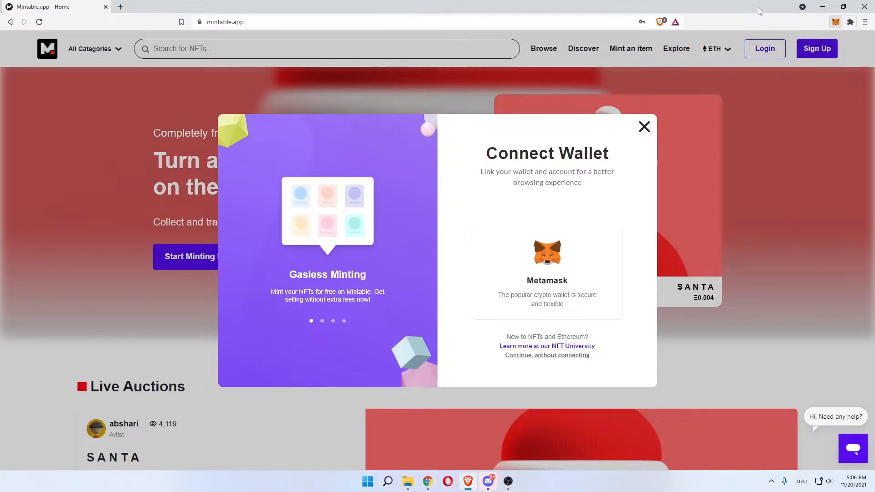
- Choose MetaMask as the wallet to connect and approve mintable.app's connection to Account 1
{"action": "left_click", "coordinate": [553, 276]}
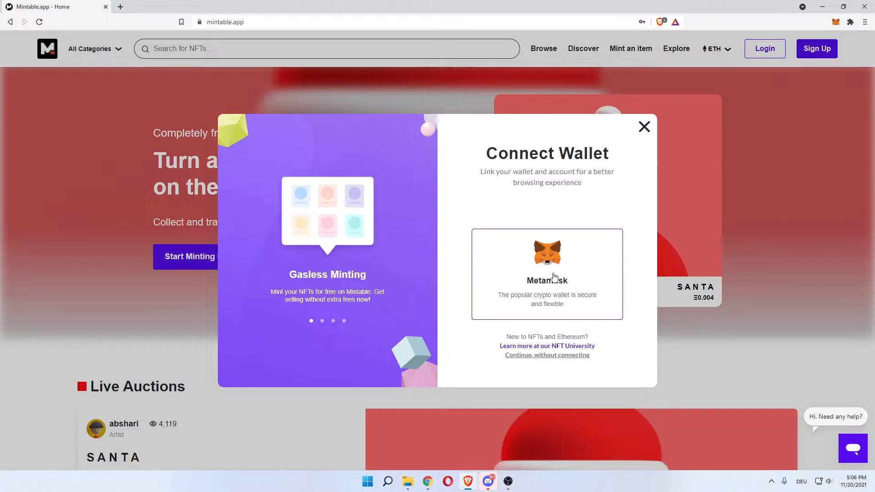
{"action": "left_click_drag", "start_coordinate": [762, 7], "coordinate": [738, 28]}
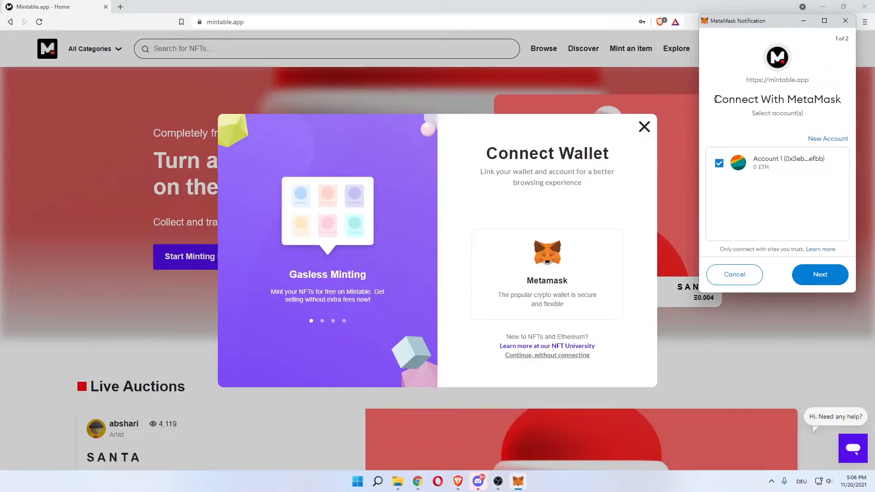
{"action": "left_click_drag", "start_coordinate": [714, 100], "coordinate": [831, 100]}
{"action": "left_click", "coordinate": [813, 112]}
{"action": "left_click", "coordinate": [819, 277]}
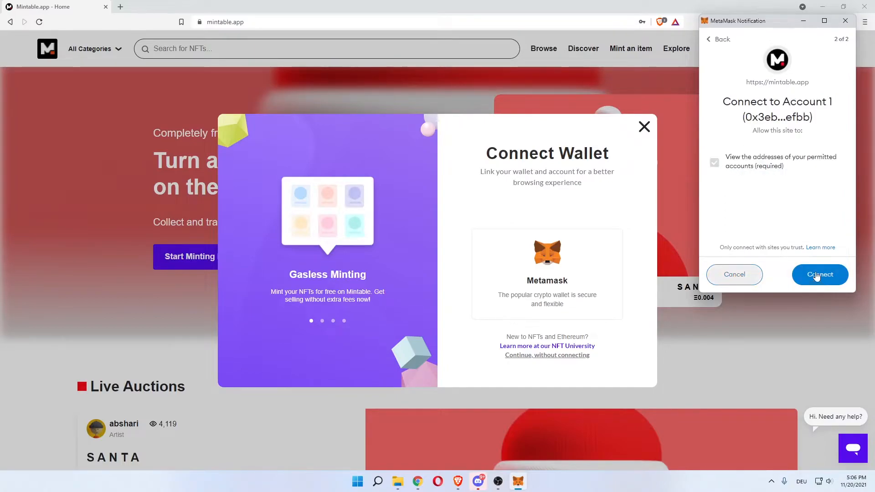
{"action": "left_click_drag", "start_coordinate": [737, 102], "coordinate": [801, 101]}
{"action": "left_click", "coordinate": [770, 153]}
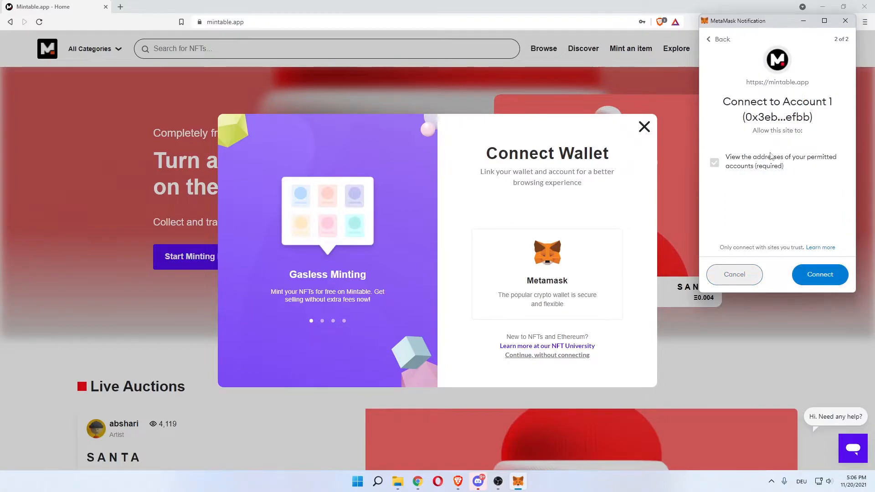
{"action": "left_click", "coordinate": [814, 282]}
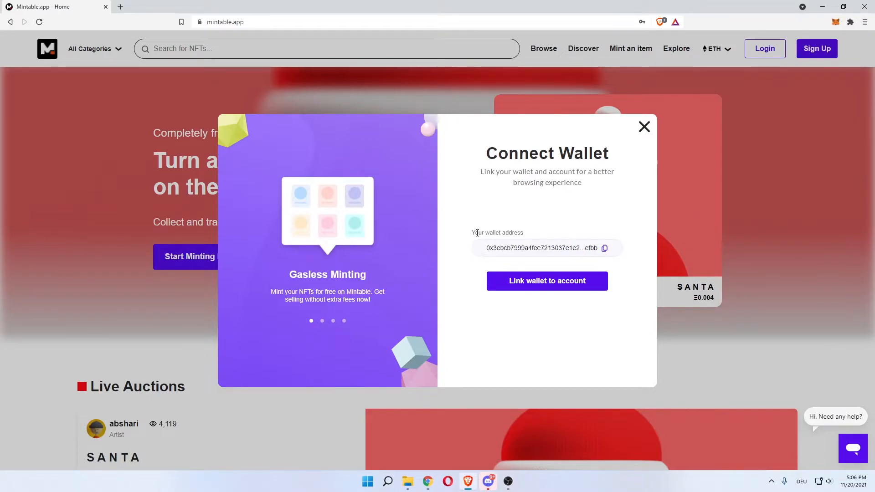
- Request linking the wallet to the account and log in as HowtoGlobal with the account password, declining to save it in Avira Password Manager
{"action": "left_click", "coordinate": [514, 285]}
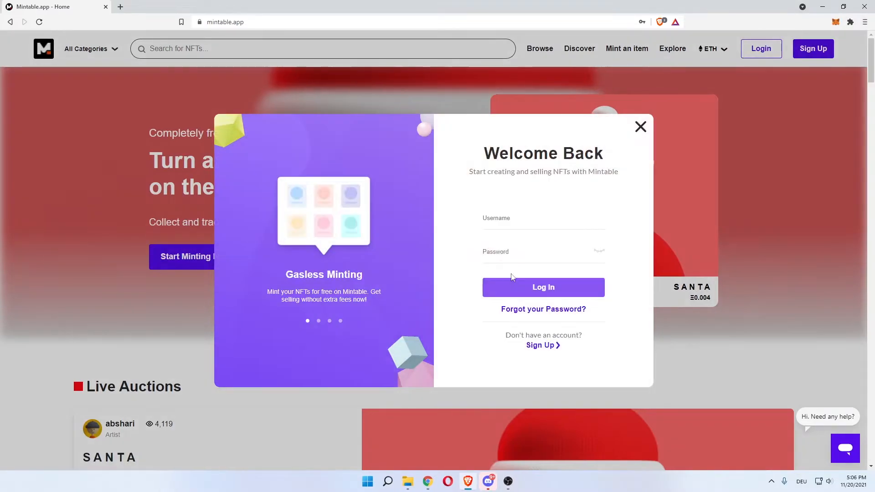
{"action": "left_click", "coordinate": [496, 225]}
{"action": "left_click", "coordinate": [504, 236]}
{"action": "left_click", "coordinate": [503, 252]}
{"action": "type", "text": "•••••••••••"}
{"action": "left_click", "coordinate": [506, 288]}
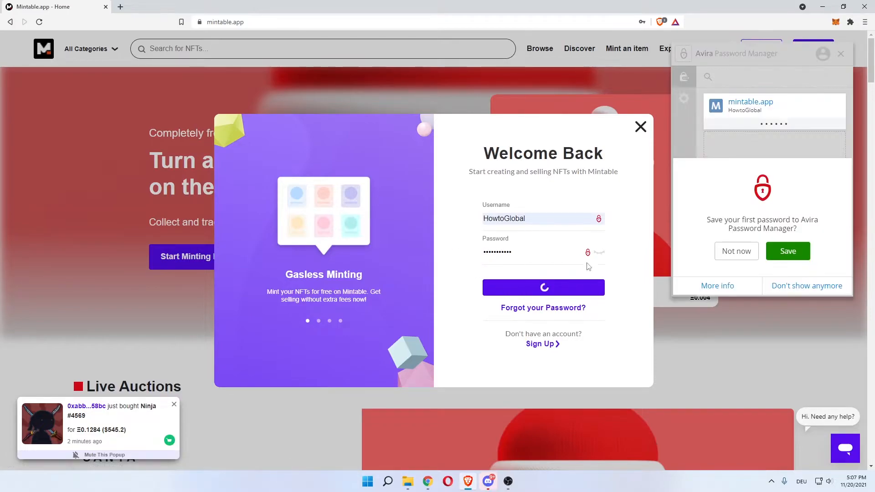
{"action": "left_click", "coordinate": [719, 250]}
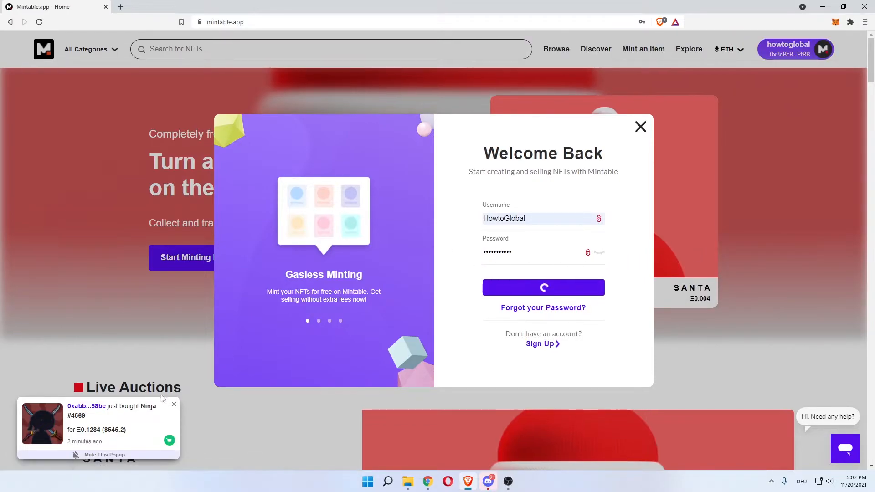
{"action": "left_click", "coordinate": [676, 36]}
- Review the wallet sign-in notice, link the wallet address to the howtoglobal account and finish the dialog
{"action": "left_click_drag", "start_coordinate": [347, 164], "coordinate": [518, 163]}
{"action": "left_click_drag", "start_coordinate": [405, 201], "coordinate": [478, 200]}
{"action": "left_click", "coordinate": [416, 191]}
{"action": "left_click", "coordinate": [431, 199]}
{"action": "left_click", "coordinate": [413, 220]}
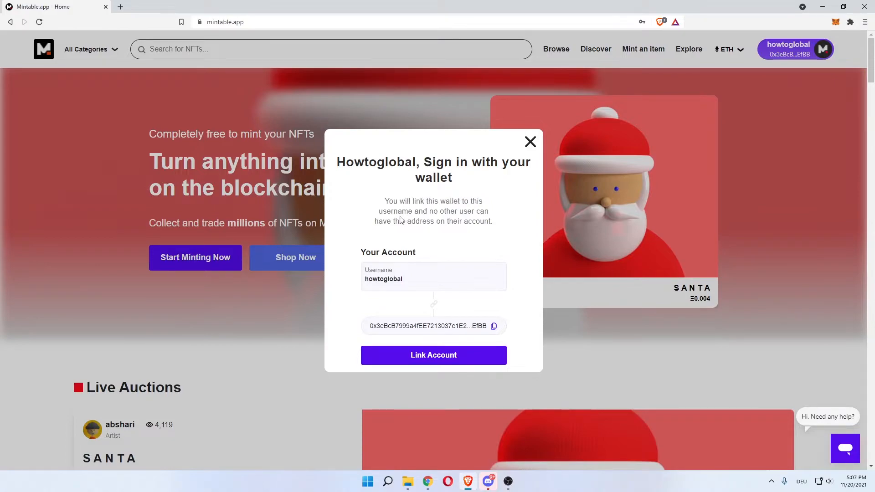
{"action": "left_click_drag", "start_coordinate": [412, 211], "coordinate": [481, 212]}
{"action": "left_click", "coordinate": [403, 229]}
{"action": "left_click_drag", "start_coordinate": [397, 222], "coordinate": [474, 222]}
{"action": "left_click", "coordinate": [474, 222]}
{"action": "left_click", "coordinate": [412, 356]}
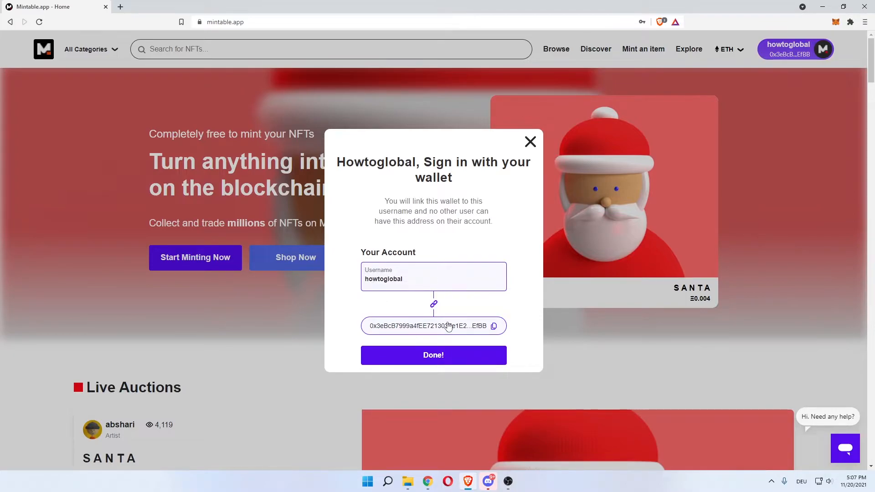
{"action": "left_click", "coordinate": [430, 359]}
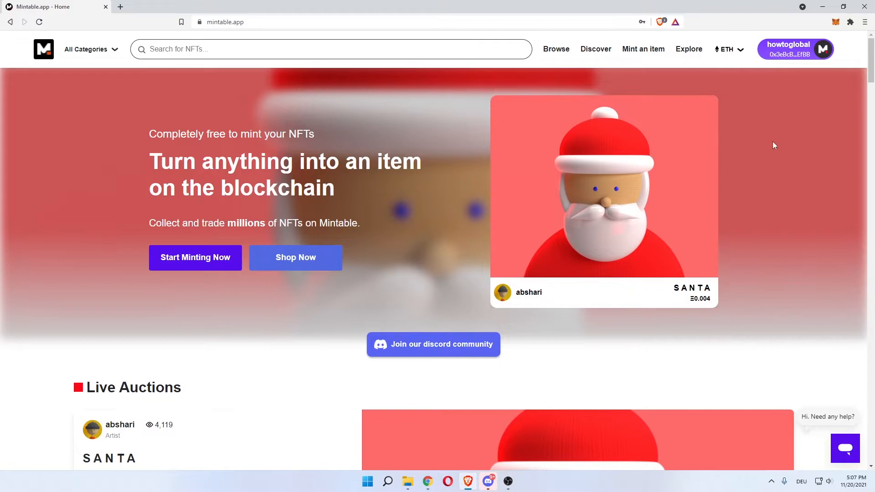
- Check the total balance and ETH holdings in the account's wallet overview, and return to the account menu
{"action": "left_click", "coordinate": [781, 41]}
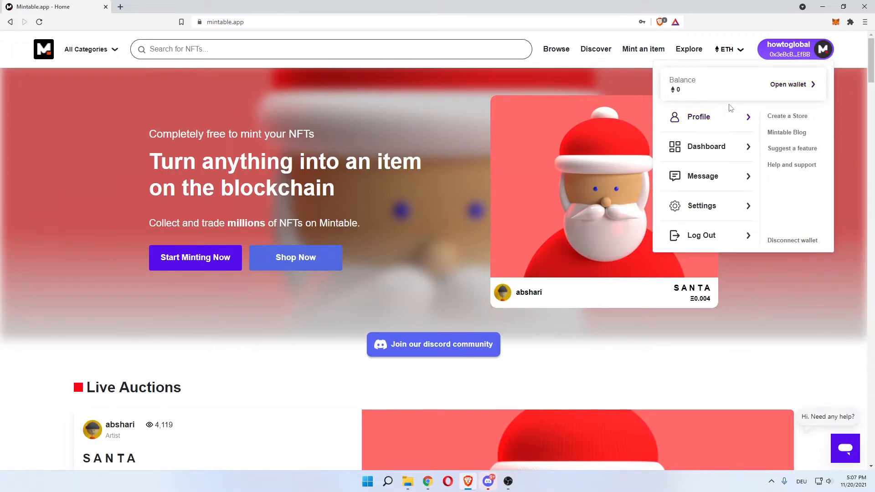
{"action": "left_click", "coordinate": [775, 87]}
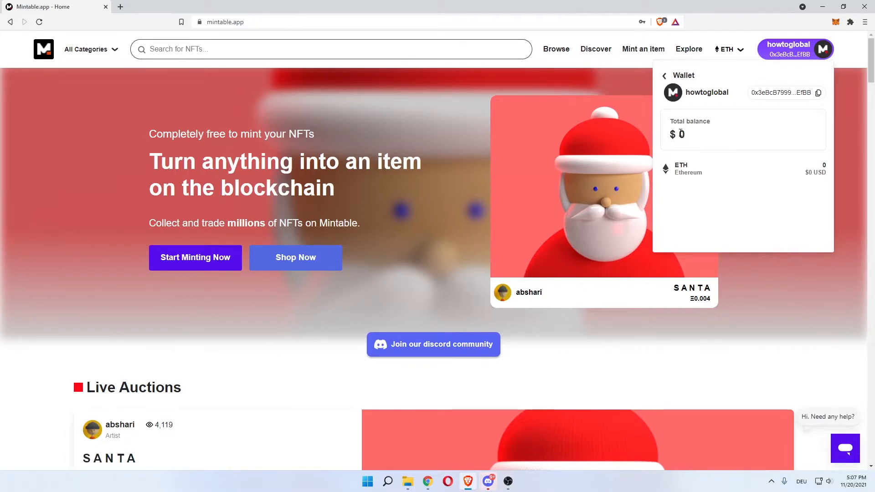
{"action": "left_click_drag", "start_coordinate": [674, 121], "coordinate": [704, 121]}
{"action": "left_click_drag", "start_coordinate": [694, 172], "coordinate": [681, 171]}
{"action": "left_click_drag", "start_coordinate": [683, 131], "coordinate": [675, 133]}
{"action": "left_click", "coordinate": [676, 121]}
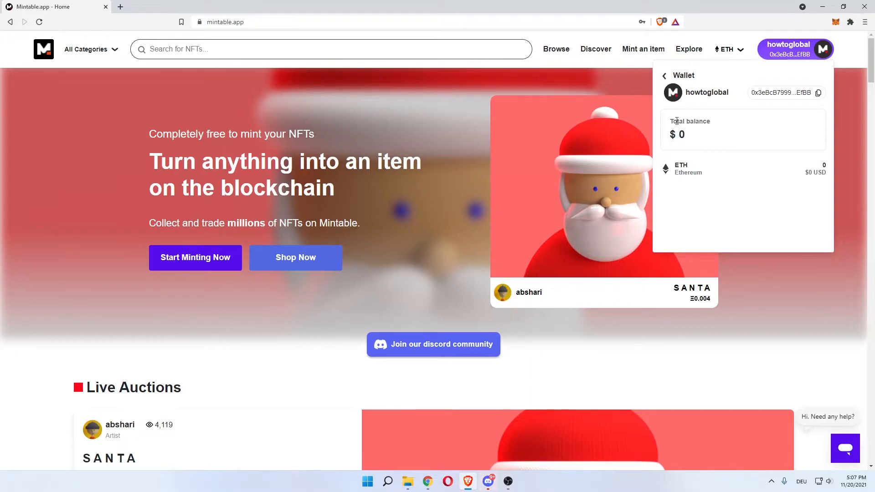
{"action": "left_click", "coordinate": [666, 78]}
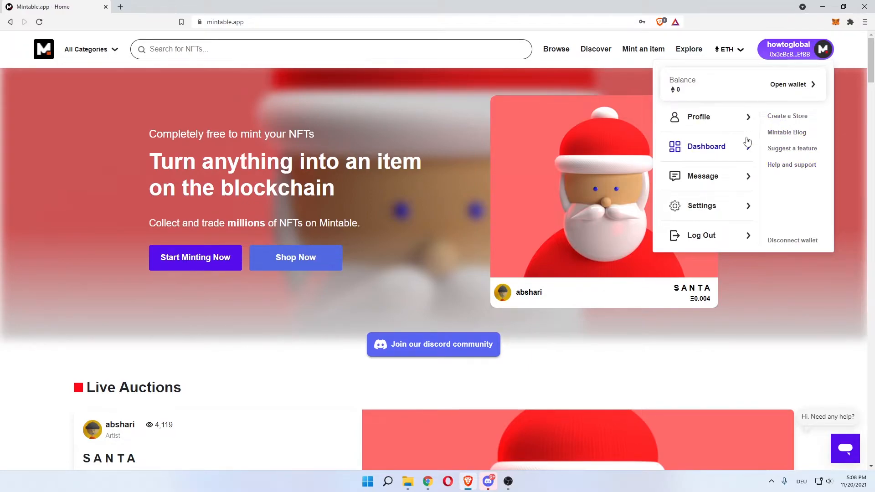
- View the profile's My NFTs, My Earnings and Stores sections
{"action": "left_click", "coordinate": [775, 85]}
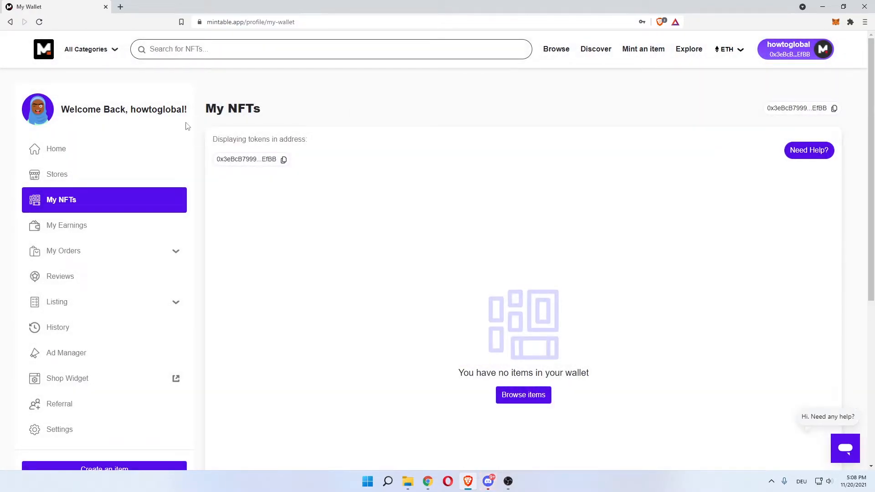
{"action": "mouse_move", "coordinate": [253, 110]}
{"action": "left_mouse_down"}
{"action": "mouse_move", "coordinate": [216, 110]}
{"action": "mouse_move", "coordinate": [267, 110]}
{"action": "left_mouse_up"}
{"action": "left_click", "coordinate": [213, 110]}
{"action": "left_click", "coordinate": [267, 111]}
{"action": "left_click", "coordinate": [111, 227]}
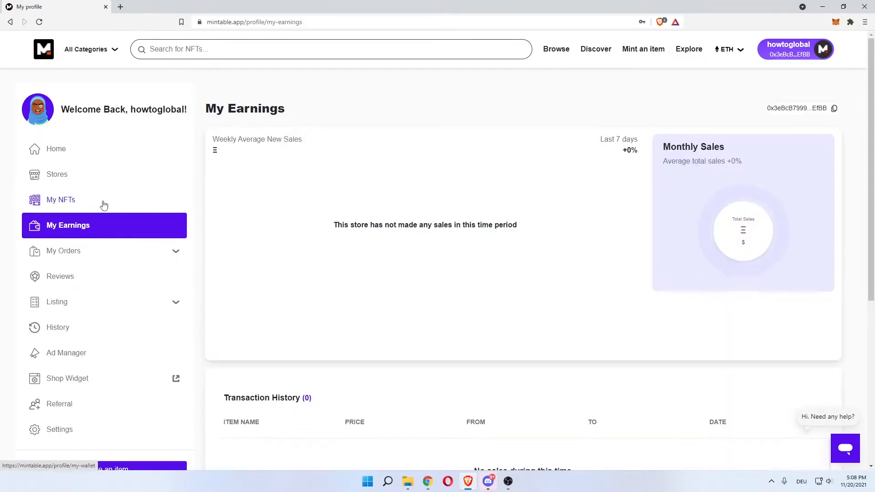
{"action": "left_click", "coordinate": [91, 177]}
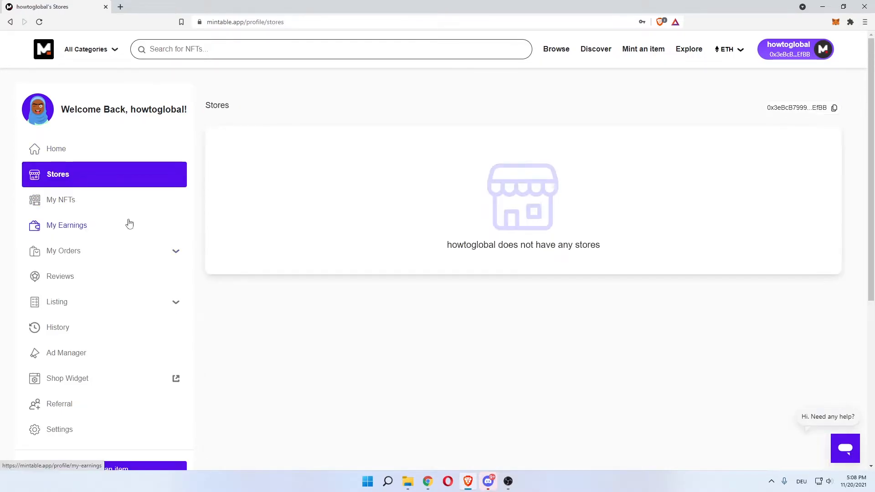
- Return to the Mintable home page and look through the Live Auctions and Trending NFTs listings
{"action": "left_click", "coordinate": [44, 51]}
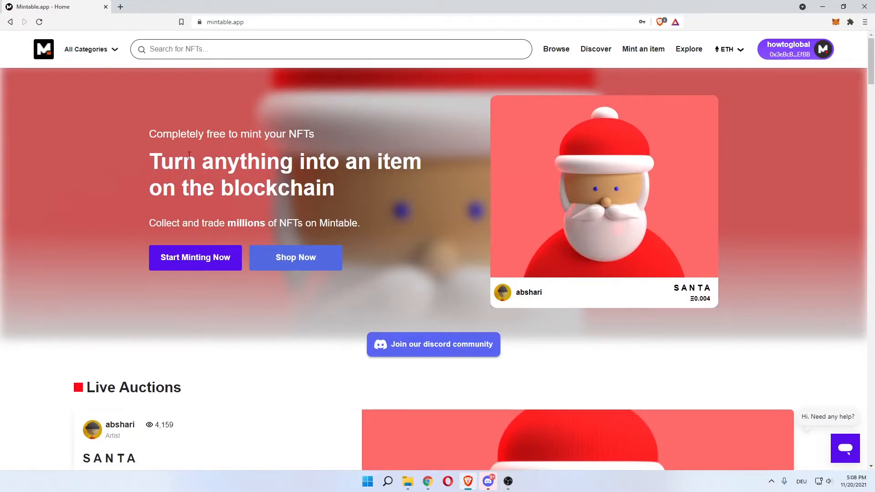
{"action": "scroll", "coordinate": [124, 189], "scroll_direction": "down", "scroll_amount": 7}
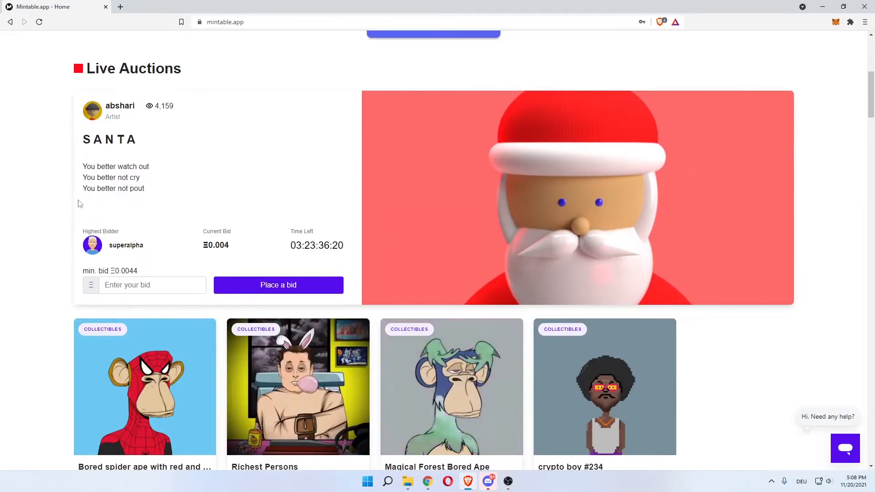
{"action": "scroll", "coordinate": [60, 217], "scroll_direction": "down", "scroll_amount": 3}
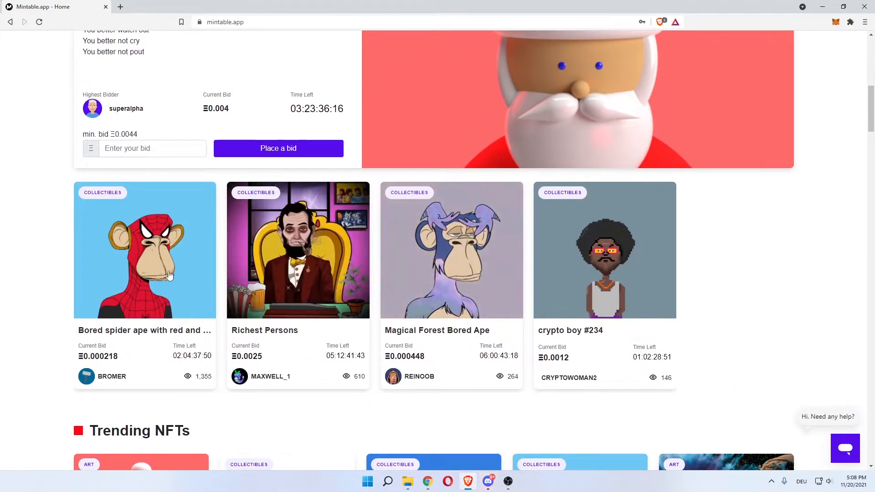
{"action": "scroll", "coordinate": [112, 157], "scroll_direction": "down", "scroll_amount": 6}
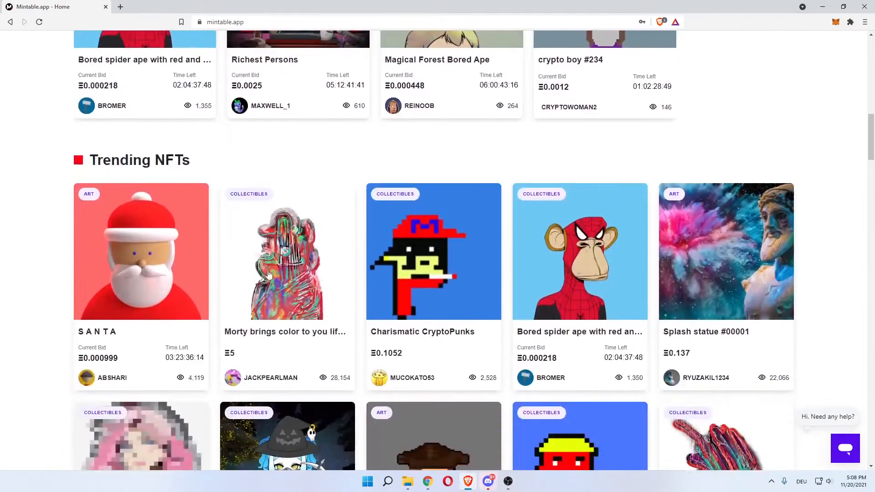
{"action": "scroll", "coordinate": [35, 238], "scroll_direction": "down", "scroll_amount": 1}
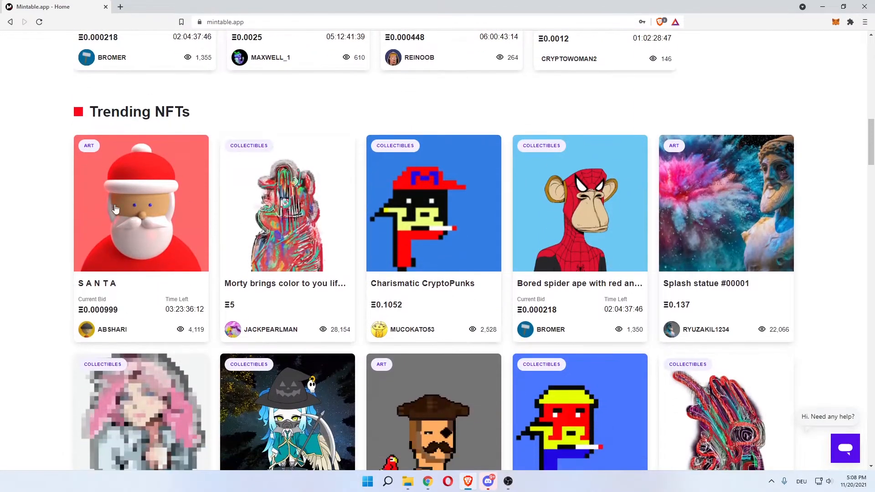
{"action": "scroll", "coordinate": [287, 223], "scroll_direction": "down", "scroll_amount": 1}
{"action": "scroll", "coordinate": [305, 222], "scroll_direction": "up", "scroll_amount": 15}
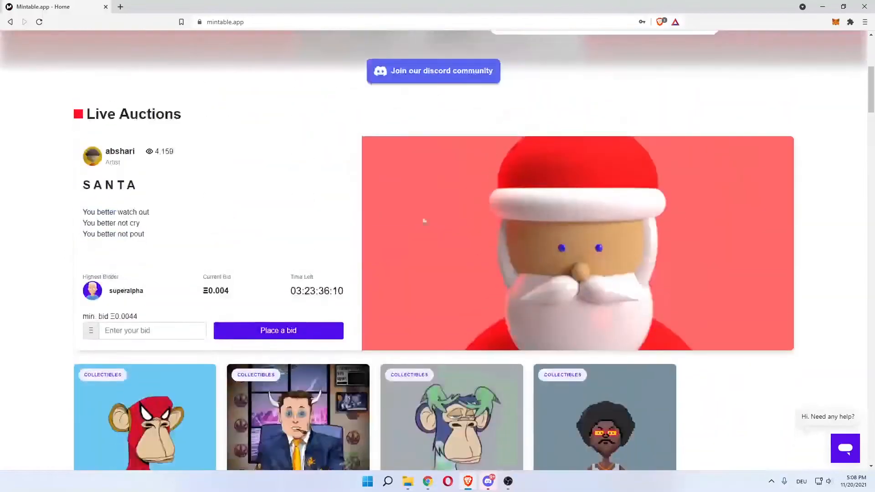
{"action": "scroll", "coordinate": [324, 221], "scroll_direction": "up", "scroll_amount": 1}
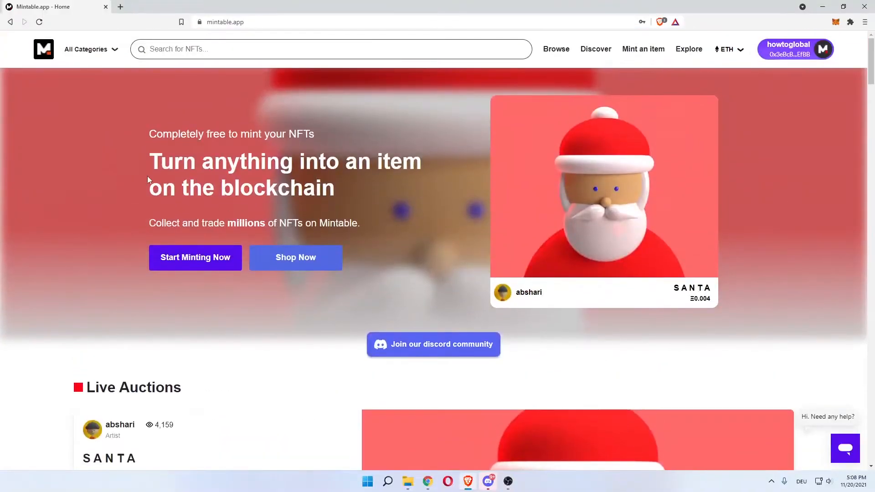
- Start minting a completely new item using the free option without a transaction fee
{"action": "left_click", "coordinate": [195, 257]}
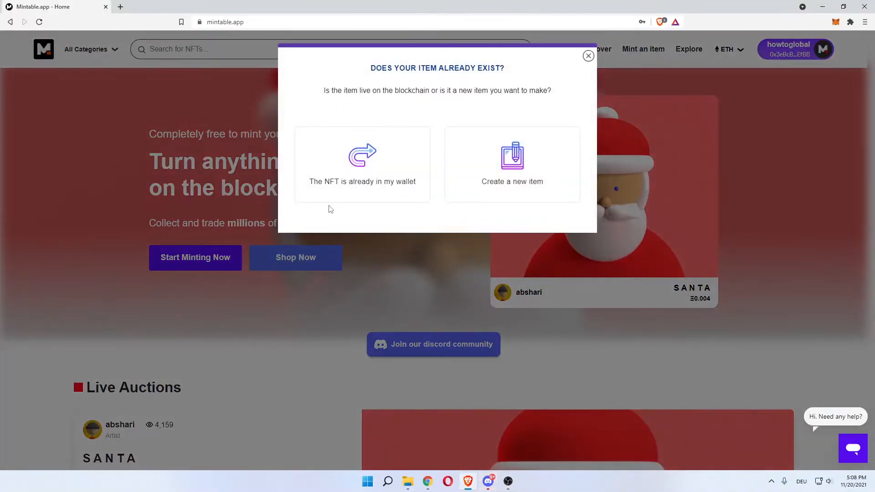
{"action": "left_click_drag", "start_coordinate": [382, 69], "coordinate": [492, 70]}
{"action": "left_click", "coordinate": [460, 86]}
{"action": "left_click", "coordinate": [519, 164]}
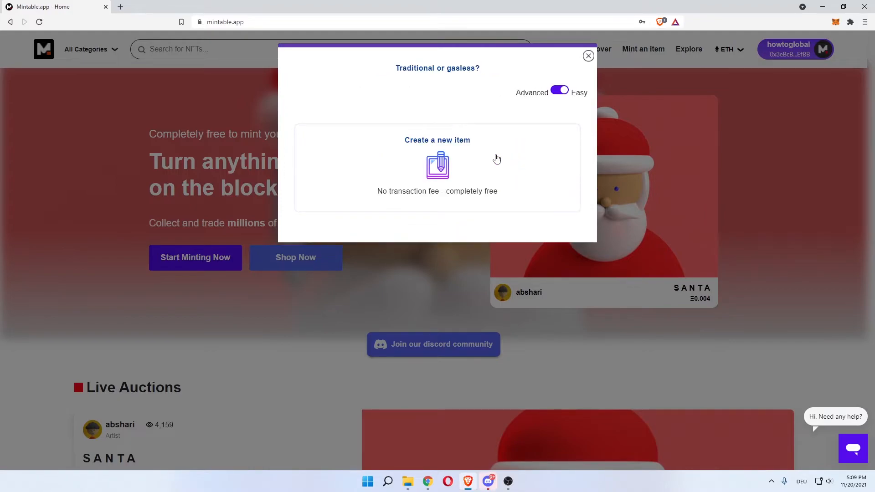
{"action": "left_click_drag", "start_coordinate": [444, 71], "coordinate": [475, 69]}
{"action": "left_click", "coordinate": [476, 69]}
{"action": "left_click", "coordinate": [445, 168]}
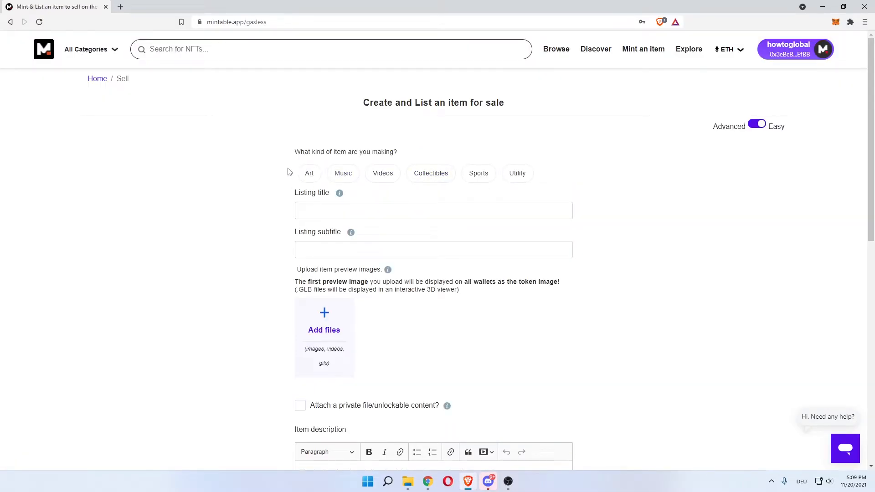
- Examine the listing form's item type, title, subtitle, preview image, private file, description and copyright fields
{"action": "mouse_move", "coordinate": [363, 104]}
{"action": "left_mouse_down"}
{"action": "mouse_move", "coordinate": [517, 108]}
{"action": "mouse_move", "coordinate": [374, 103]}
{"action": "left_mouse_up"}
{"action": "left_click", "coordinate": [373, 103]}
{"action": "left_click_drag", "start_coordinate": [300, 153], "coordinate": [381, 151]}
{"action": "left_click", "coordinate": [267, 159]}
{"action": "left_click_drag", "start_coordinate": [307, 194], "coordinate": [322, 195]}
{"action": "left_click", "coordinate": [309, 208]}
{"action": "left_click_drag", "start_coordinate": [299, 235], "coordinate": [332, 235]}
{"action": "left_click", "coordinate": [322, 235]}
{"action": "scroll", "coordinate": [265, 232], "scroll_direction": "down", "scroll_amount": 2}
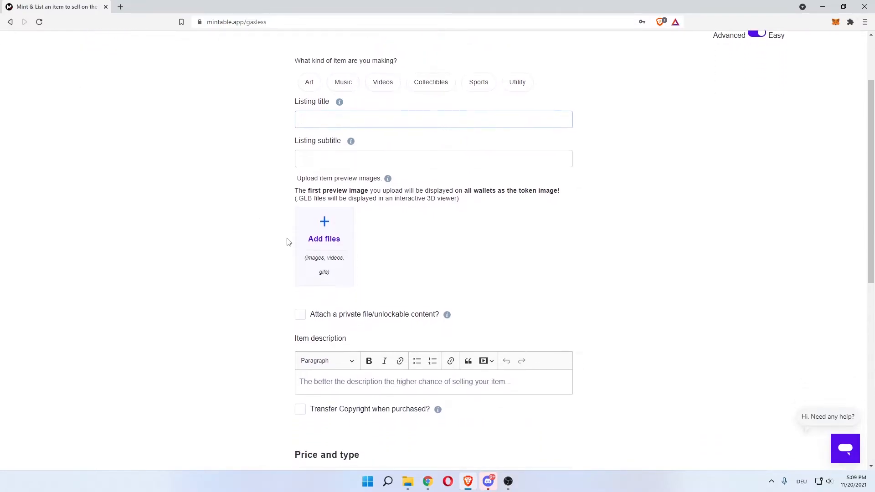
{"action": "scroll", "coordinate": [269, 223], "scroll_direction": "down", "scroll_amount": 2}
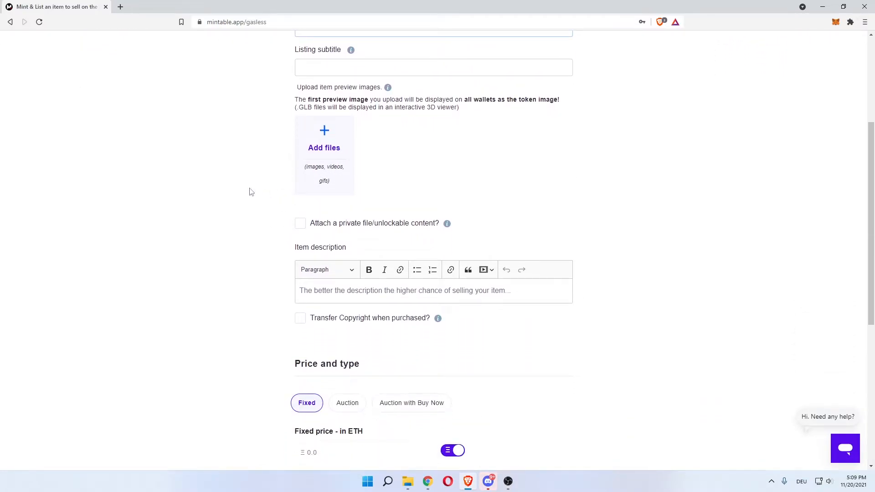
{"action": "scroll", "coordinate": [250, 192], "scroll_direction": "down", "scroll_amount": 1}
{"action": "double_click", "coordinate": [427, 177]}
{"action": "left_click", "coordinate": [377, 188]}
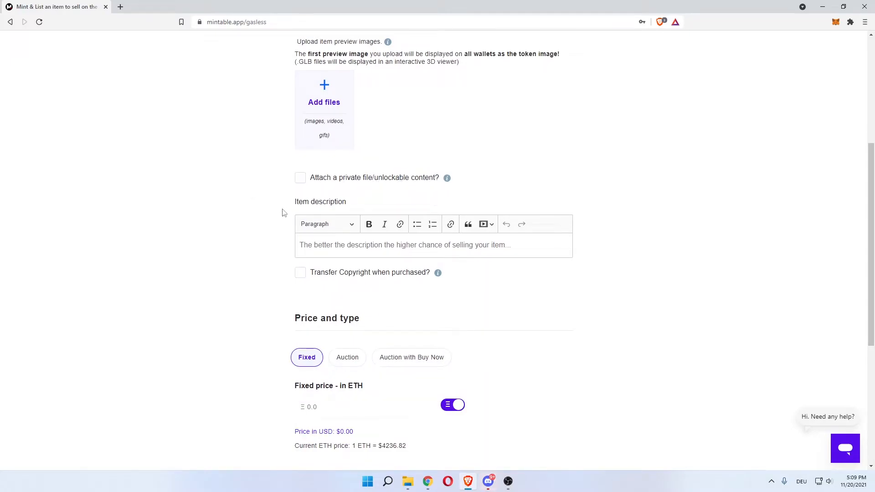
{"action": "left_click_drag", "start_coordinate": [294, 202], "coordinate": [406, 182]}
{"action": "left_click", "coordinate": [304, 214]}
{"action": "scroll", "coordinate": [267, 226], "scroll_direction": "down", "scroll_amount": 2}
{"action": "left_click", "coordinate": [406, 182]}
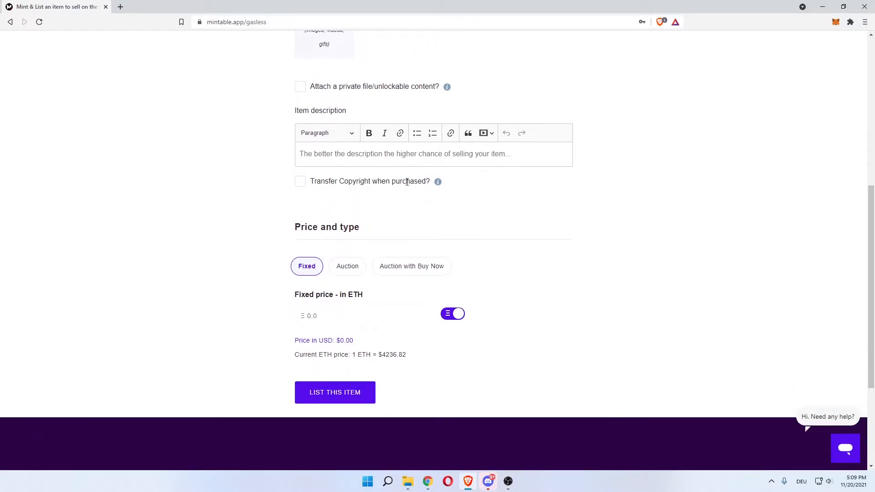
- Examine the Price and type section, including the switch between ETH and USD pricing, and return to the start of the form
{"action": "left_click_drag", "start_coordinate": [301, 227], "coordinate": [342, 224]}
{"action": "left_click", "coordinate": [281, 230]}
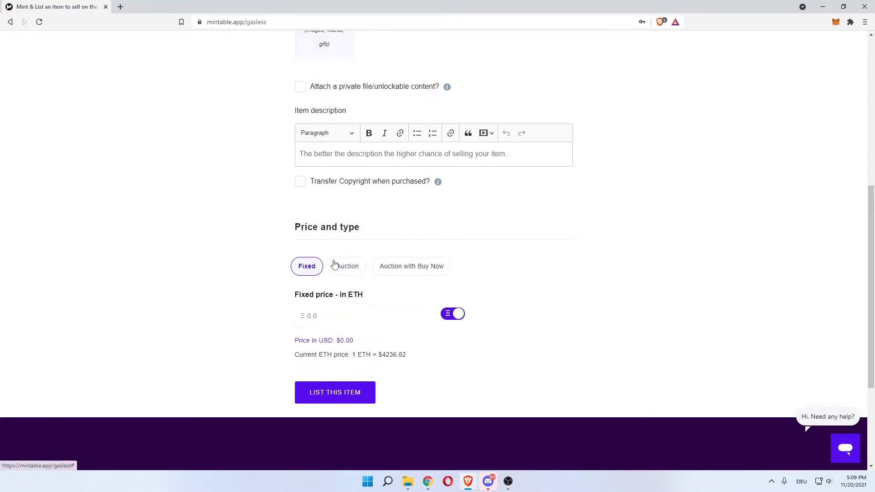
{"action": "scroll", "coordinate": [250, 252], "scroll_direction": "down", "scroll_amount": 3}
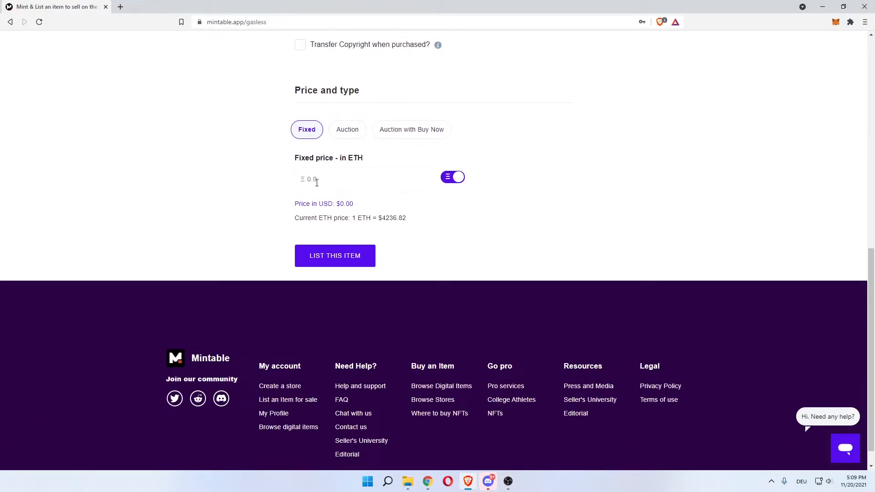
{"action": "left_click", "coordinate": [452, 179]}
{"action": "left_click", "coordinate": [452, 178]}
{"action": "scroll", "coordinate": [269, 200], "scroll_direction": "down", "scroll_amount": 1}
{"action": "scroll", "coordinate": [292, 219], "scroll_direction": "up", "scroll_amount": 3}
{"action": "scroll", "coordinate": [271, 213], "scroll_direction": "up", "scroll_amount": 8}
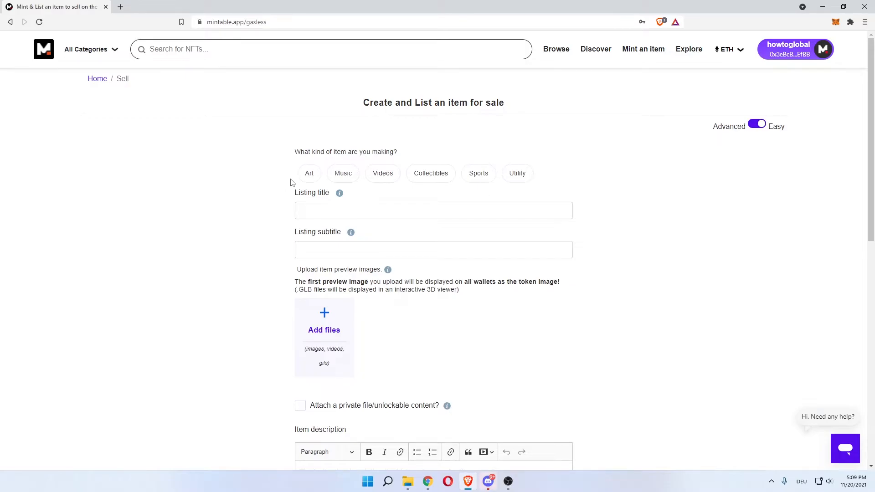
- Categorize the item as Art with the sub-category Visual Arts
{"action": "left_click", "coordinate": [313, 177]}
{"action": "left_click_drag", "start_coordinate": [295, 191], "coordinate": [333, 192]}
{"action": "left_click", "coordinate": [320, 207]}
{"action": "left_click", "coordinate": [321, 210]}
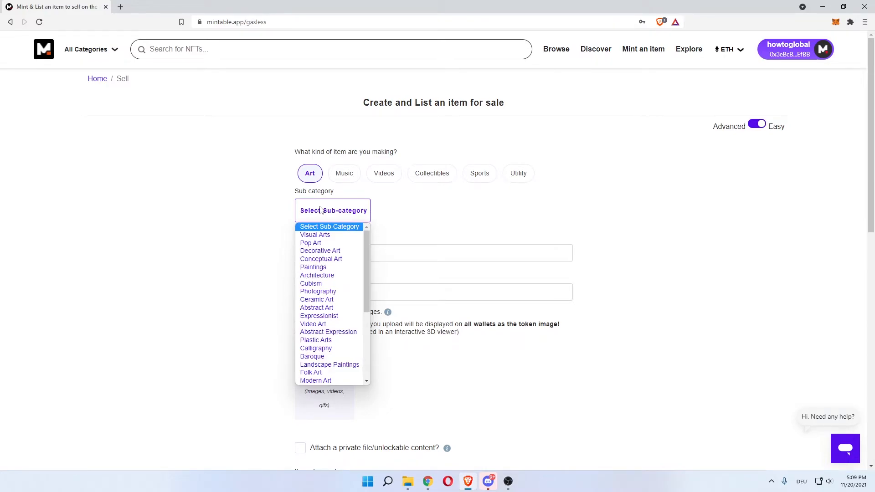
{"action": "left_click", "coordinate": [329, 235]}
- Enter the listing title "Little whale" and the subtitle "minting this nft for free"
{"action": "left_click", "coordinate": [313, 253]}
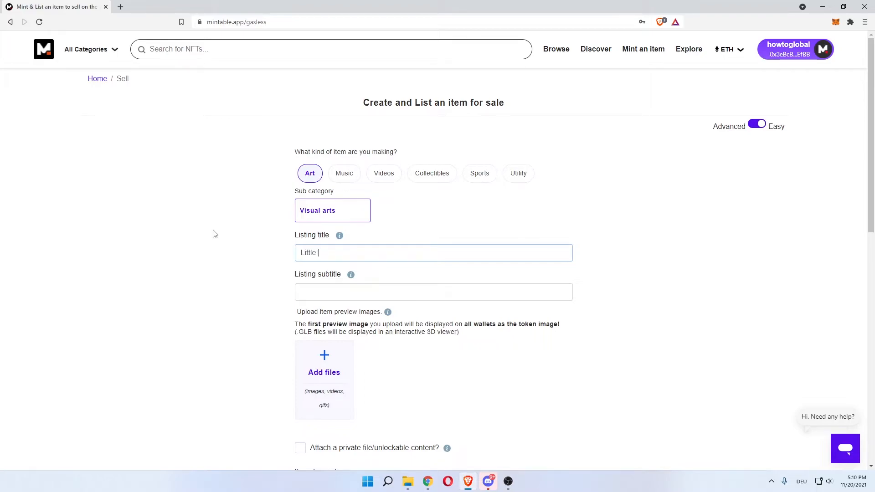
{"action": "key", "text": "Tab"}
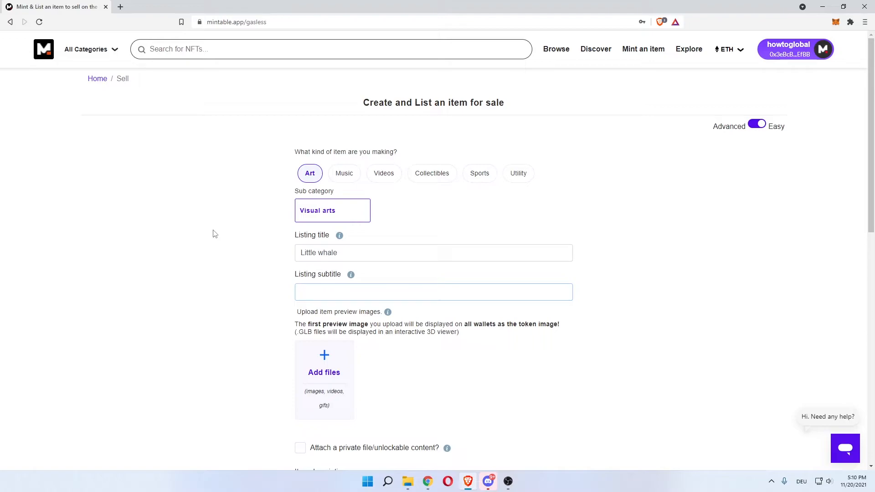
{"action": "type", "text": "minting this nft for free"}
{"action": "left_click", "coordinate": [216, 233]}
- Read the preview image note, add the blue whale picture from File Explorer as the item's preview image, and dismiss the purchase notification
{"action": "scroll", "coordinate": [233, 343], "scroll_direction": "down", "scroll_amount": 1}
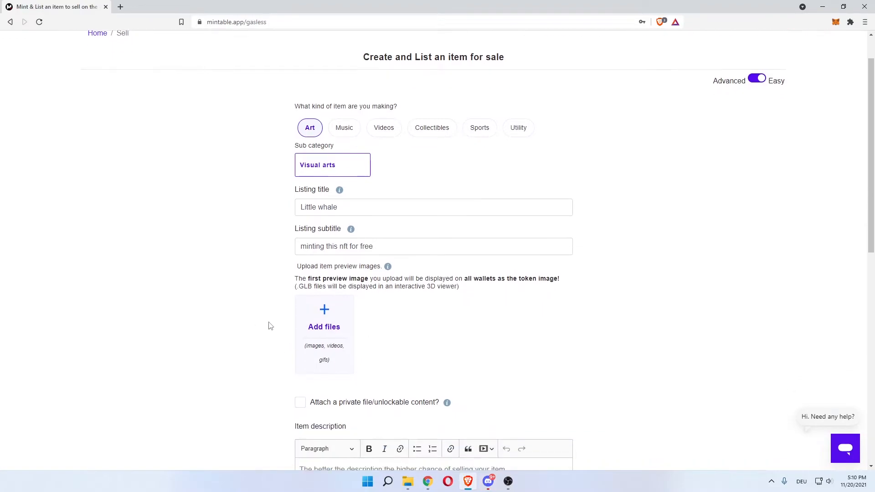
{"action": "left_click_drag", "start_coordinate": [303, 279], "coordinate": [494, 279]}
{"action": "left_click", "coordinate": [431, 327]}
{"action": "left_click_drag", "start_coordinate": [326, 279], "coordinate": [548, 279]}
{"action": "left_click", "coordinate": [378, 279]}
{"action": "left_click", "coordinate": [484, 327]}
{"action": "left_click", "coordinate": [408, 482]}
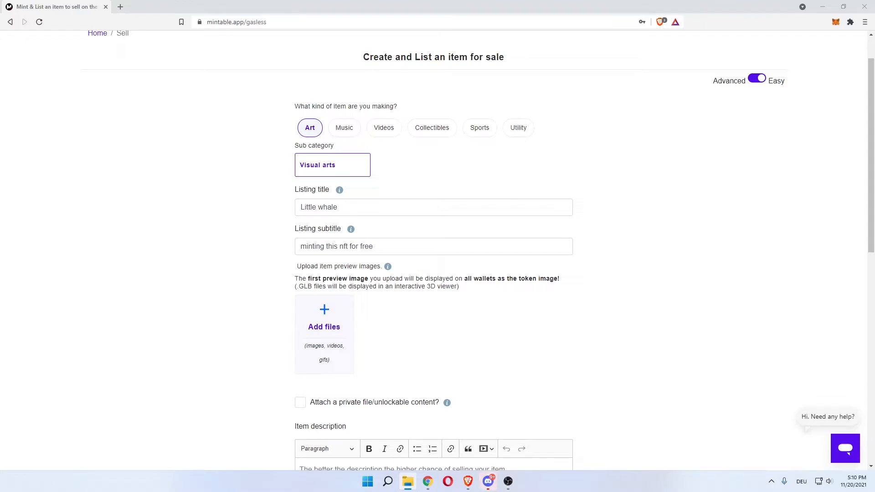
{"action": "left_click_drag", "start_coordinate": [764, 254], "coordinate": [324, 329]}
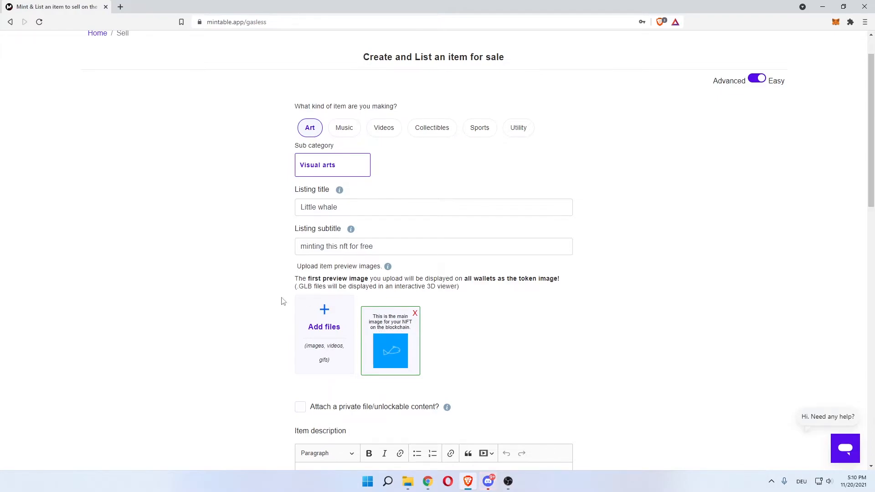
{"action": "scroll", "coordinate": [309, 311], "scroll_direction": "down", "scroll_amount": 2}
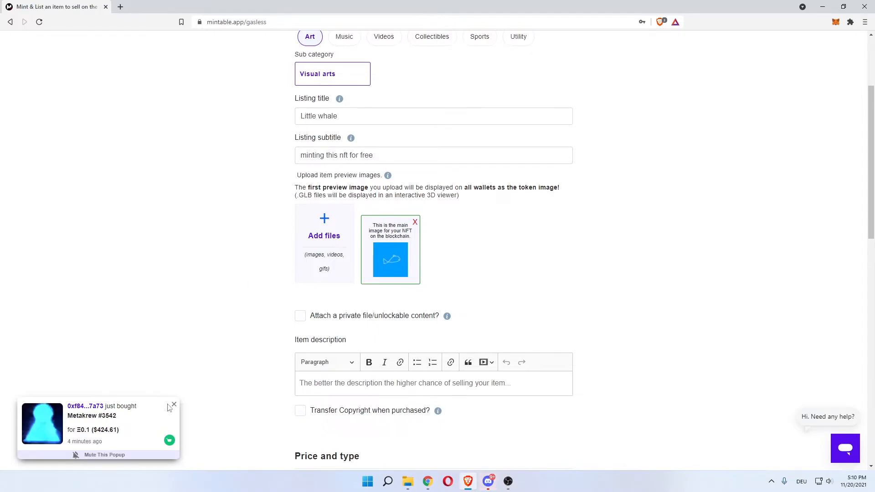
{"action": "left_click", "coordinate": [173, 404]}
- Enable the private file/unlockable content option to see its upload area, and turn the option off again
{"action": "scroll", "coordinate": [241, 303], "scroll_direction": "down", "scroll_amount": 1}
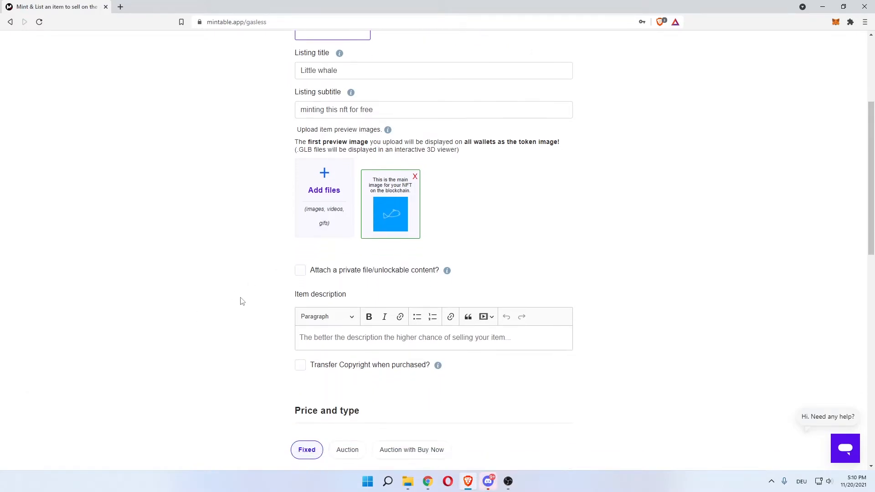
{"action": "left_click_drag", "start_coordinate": [341, 271], "coordinate": [414, 273]}
{"action": "left_click", "coordinate": [414, 272]}
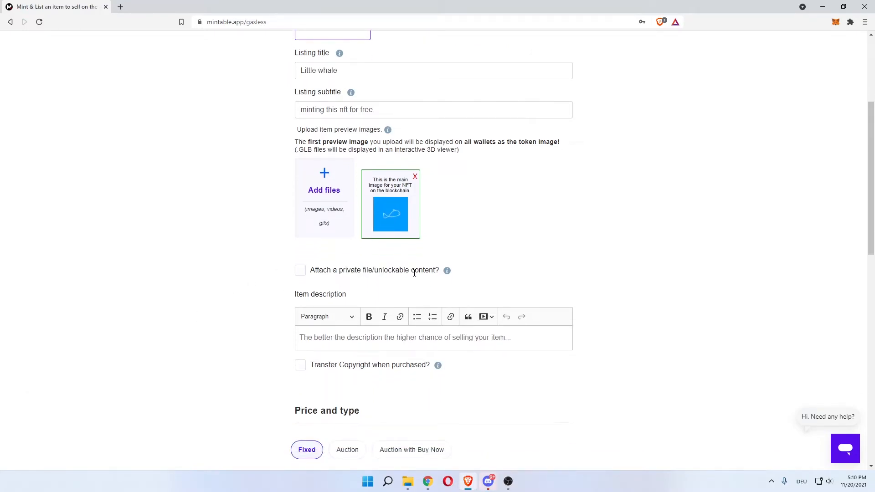
{"action": "left_click", "coordinate": [300, 272]}
{"action": "scroll", "coordinate": [267, 281], "scroll_direction": "down", "scroll_amount": 1}
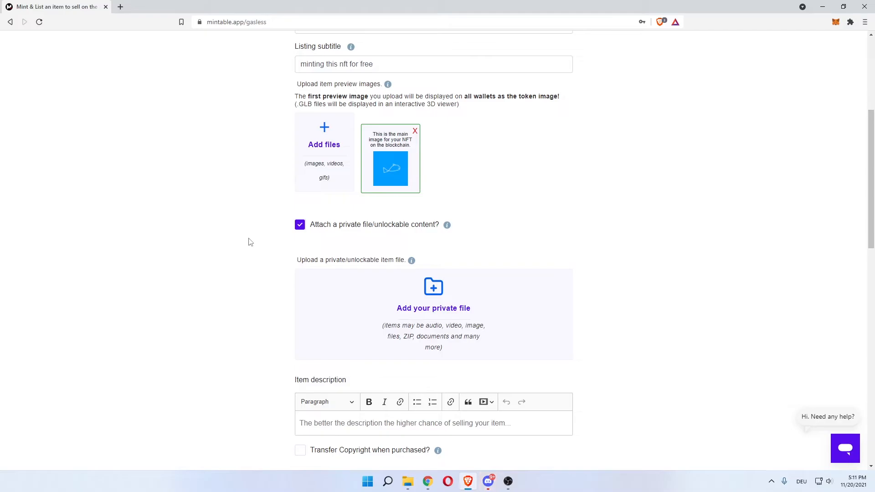
{"action": "left_click", "coordinate": [300, 225]}
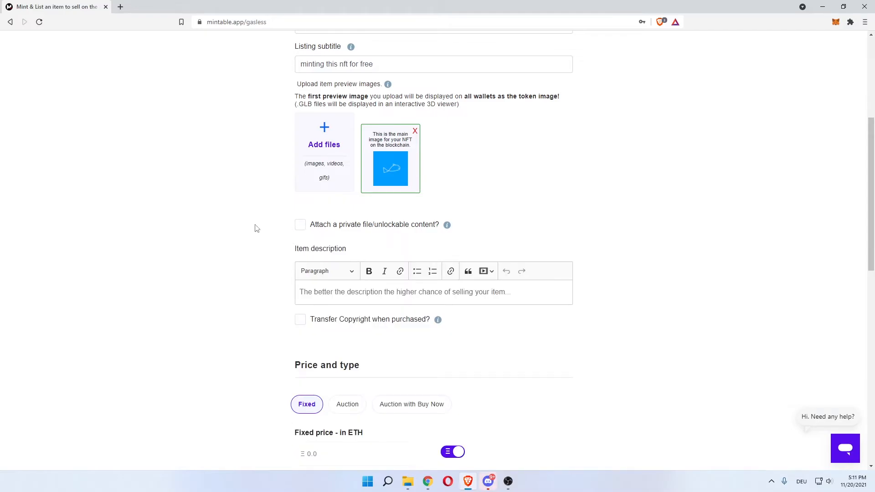
- Copy the listing subtitle "minting this nft for free" into the item description
{"action": "scroll", "coordinate": [256, 230], "scroll_direction": "down", "scroll_amount": 1}
{"action": "left_click", "coordinate": [320, 252]}
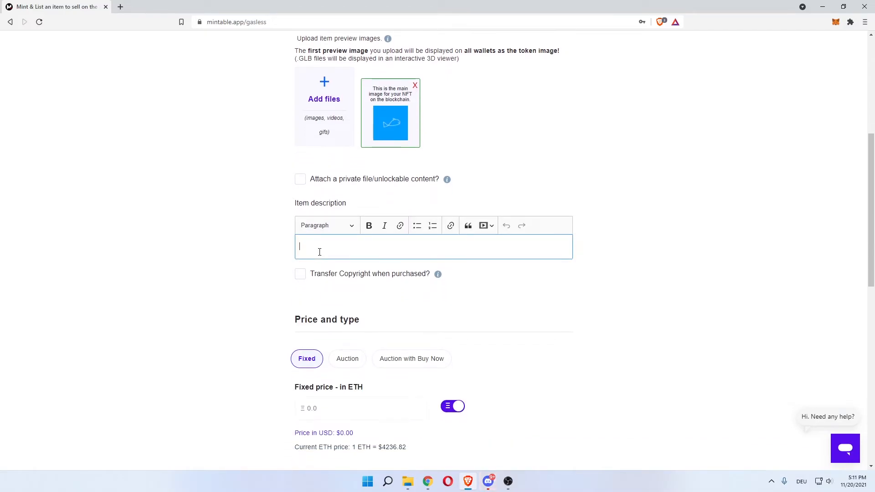
{"action": "scroll", "coordinate": [320, 252], "scroll_direction": "up", "scroll_amount": 4}
{"action": "left_click", "coordinate": [378, 203]}
{"action": "left_click_drag", "start_coordinate": [377, 203], "coordinate": [228, 206]}
{"action": "key", "text": "ctrl+c"}
{"action": "left_click", "coordinate": [228, 207]}
{"action": "scroll", "coordinate": [229, 207], "scroll_direction": "down", "scroll_amount": 3}
{"action": "left_click", "coordinate": [321, 302]}
{"action": "key", "text": "ctrl+v"}
{"action": "scroll", "coordinate": [233, 278], "scroll_direction": "down", "scroll_amount": 1}
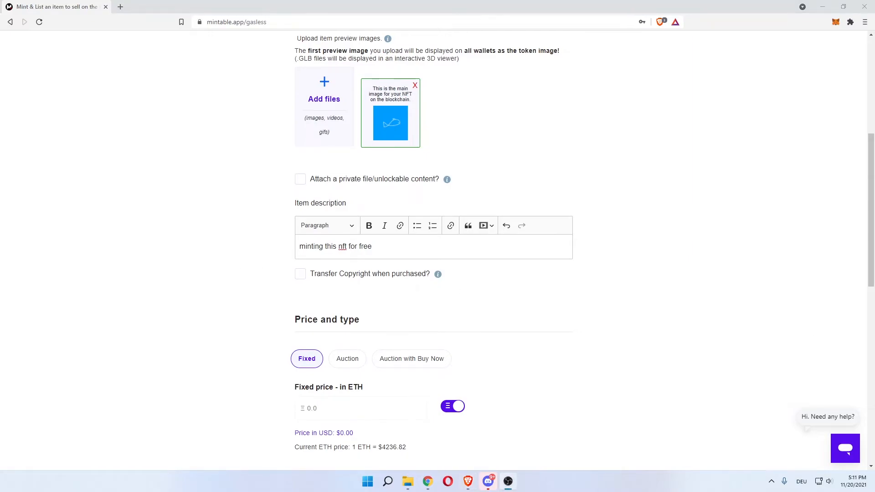
- Read the explanation of the copyright transfer option and enable Transfer Copyright when purchased
{"action": "left_click", "coordinate": [658, 281]}
{"action": "left_click_drag", "start_coordinate": [314, 274], "coordinate": [362, 275]}
{"action": "left_click", "coordinate": [362, 276]}
{"action": "mouse_move", "coordinate": [437, 275]}
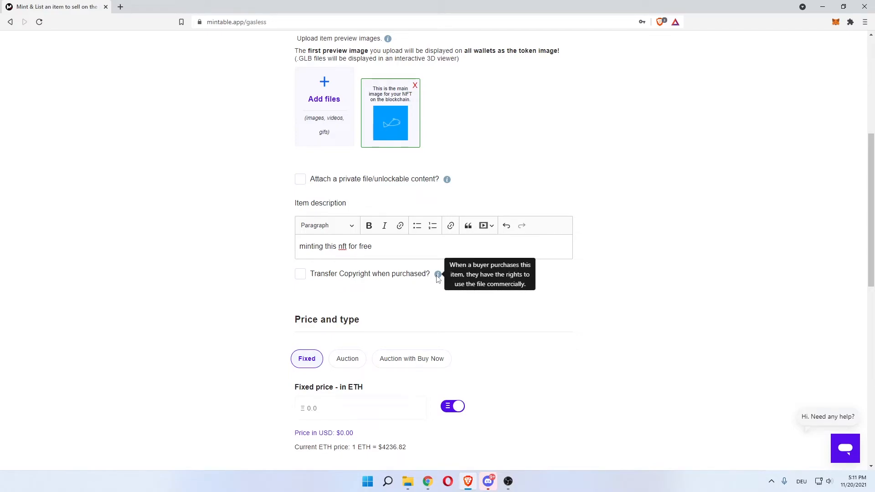
{"action": "left_click", "coordinate": [301, 275]}
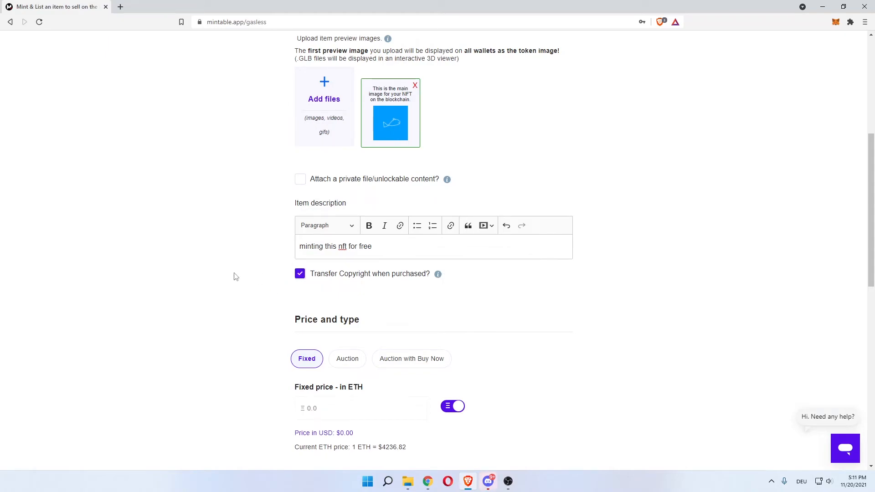
{"action": "left_click", "coordinate": [305, 274]}
{"action": "left_click_drag", "start_coordinate": [342, 277], "coordinate": [363, 275]}
{"action": "left_click", "coordinate": [295, 277]}
{"action": "left_click_drag", "start_coordinate": [312, 273], "coordinate": [395, 274]}
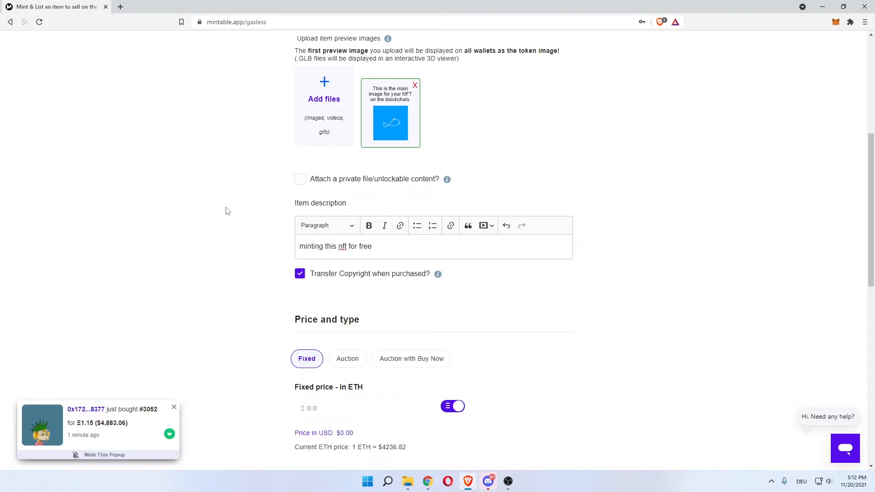
- Set the item's fixed price to 0.1 ETH and check its USD equivalent
{"action": "scroll", "coordinate": [206, 319], "scroll_direction": "down", "scroll_amount": 3}
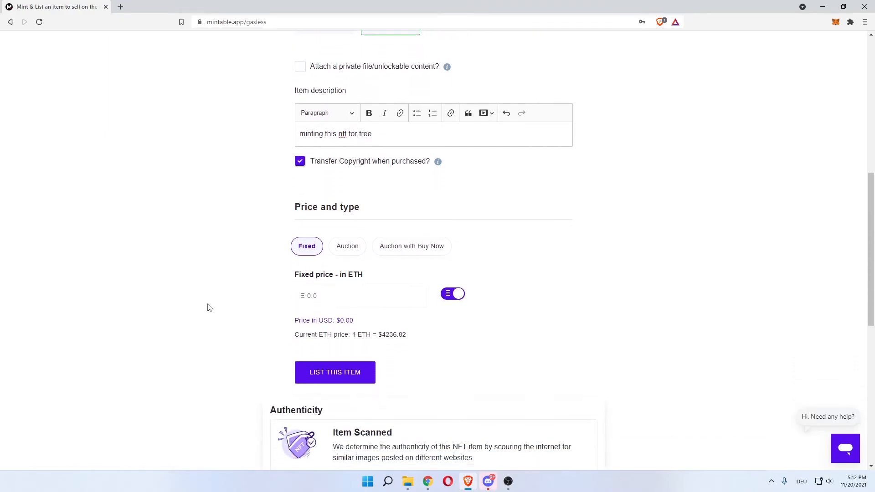
{"action": "left_click", "coordinate": [293, 275]}
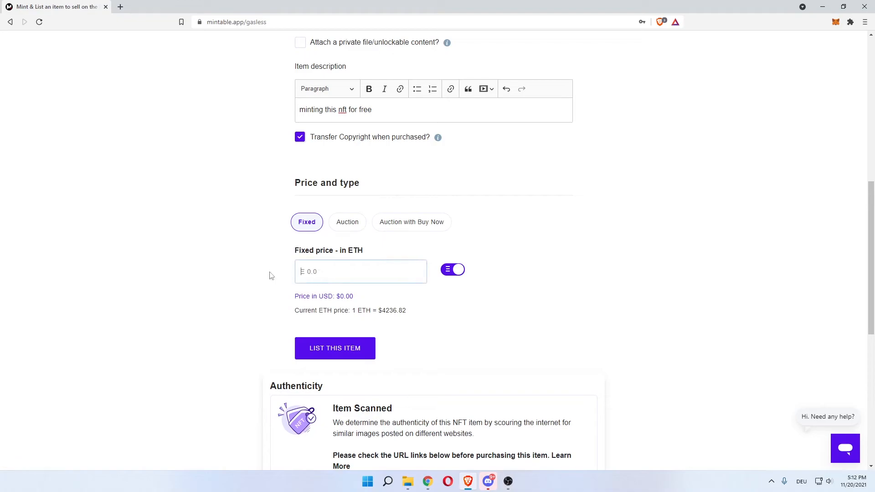
{"action": "type", "text": "0.1"}
{"action": "left_click", "coordinate": [288, 277]}
{"action": "left_click_drag", "start_coordinate": [342, 295], "coordinate": [366, 295]}
{"action": "double_click", "coordinate": [366, 295]}
{"action": "left_click", "coordinate": [255, 283]}
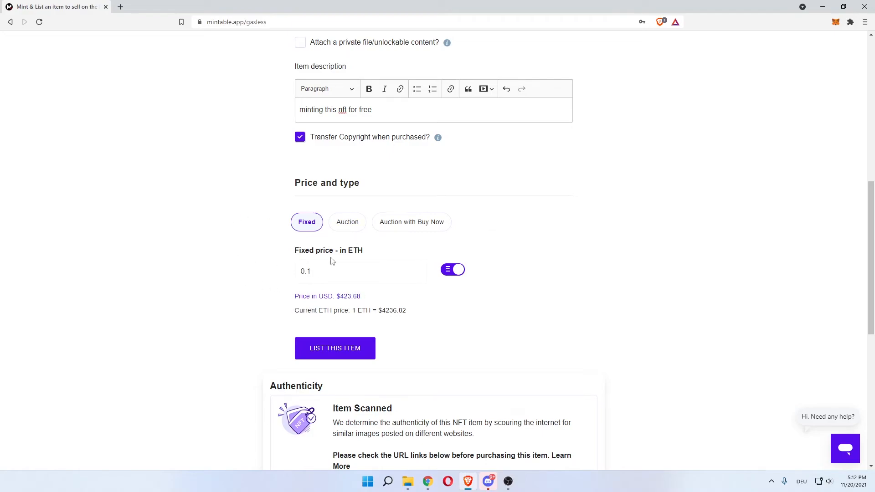
- Try a fixed price of 400 in USD, and switch the pricing back to ETH with 0.1
{"action": "scroll", "coordinate": [332, 261], "scroll_direction": "up", "scroll_amount": 4}
{"action": "scroll", "coordinate": [351, 179], "scroll_direction": "down", "scroll_amount": 4}
{"action": "left_click", "coordinate": [453, 269]}
{"action": "left_click_drag", "start_coordinate": [350, 274], "coordinate": [280, 278]}
{"action": "type", "text": "400"}
{"action": "left_click", "coordinate": [280, 277]}
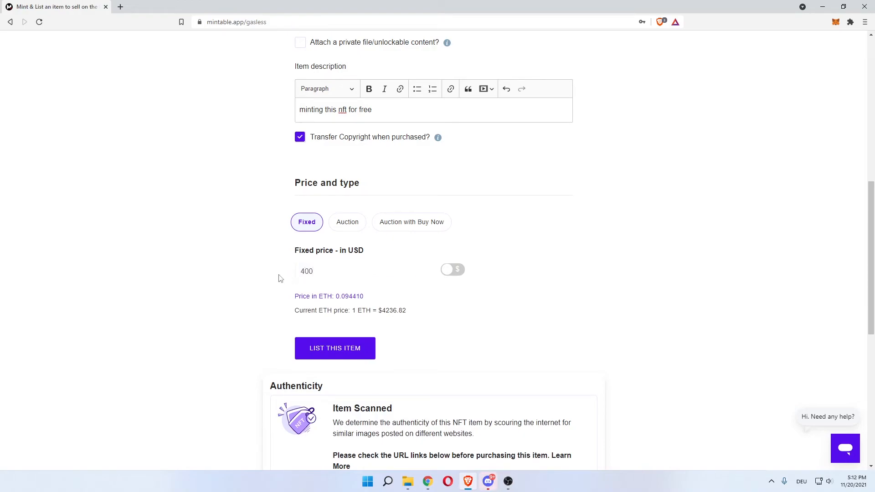
{"action": "left_click_drag", "start_coordinate": [370, 298], "coordinate": [250, 275]}
{"action": "left_click", "coordinate": [334, 297]}
{"action": "left_click", "coordinate": [452, 270]}
{"action": "type", "text": "0.1"}
{"action": "left_click", "coordinate": [250, 276]}
- Read the Item Scanned notice in the Authenticity section about how the image is checked against other websites
{"action": "scroll", "coordinate": [250, 275], "scroll_direction": "down", "scroll_amount": 1}
{"action": "scroll", "coordinate": [246, 253], "scroll_direction": "down", "scroll_amount": 3}
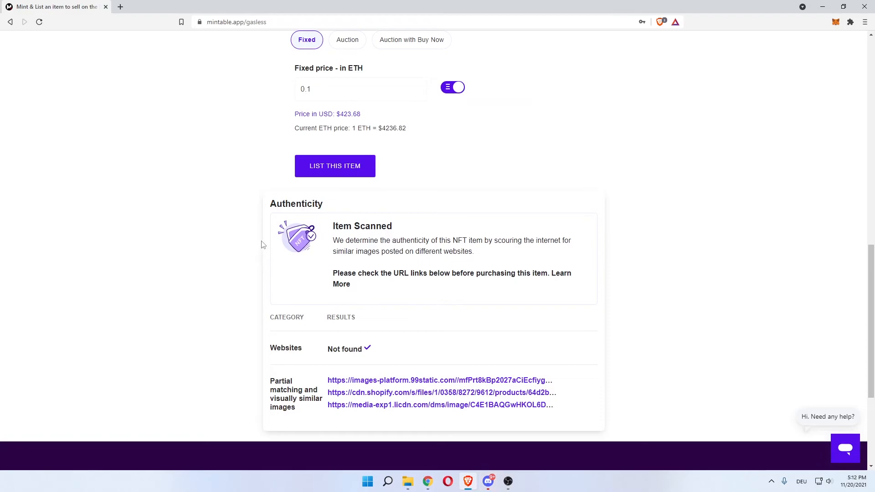
{"action": "left_click_drag", "start_coordinate": [270, 205], "coordinate": [402, 229]}
{"action": "left_click", "coordinate": [337, 217]}
{"action": "left_click", "coordinate": [384, 238]}
{"action": "left_click_drag", "start_coordinate": [337, 226], "coordinate": [398, 230]}
{"action": "left_click", "coordinate": [398, 232]}
{"action": "left_click_drag", "start_coordinate": [346, 239], "coordinate": [548, 242]}
{"action": "left_click", "coordinate": [413, 244]}
{"action": "left_click", "coordinate": [477, 245]}
{"action": "left_click", "coordinate": [548, 242]}
{"action": "left_click_drag", "start_coordinate": [358, 252], "coordinate": [458, 252]}
{"action": "left_click", "coordinate": [460, 252]}
{"action": "left_click_drag", "start_coordinate": [356, 274], "coordinate": [565, 275]}
{"action": "left_click", "coordinate": [426, 273]}
{"action": "left_click", "coordinate": [478, 273]}
{"action": "left_click", "coordinate": [386, 298]}
{"action": "scroll", "coordinate": [238, 297], "scroll_direction": "down", "scroll_amount": 2}
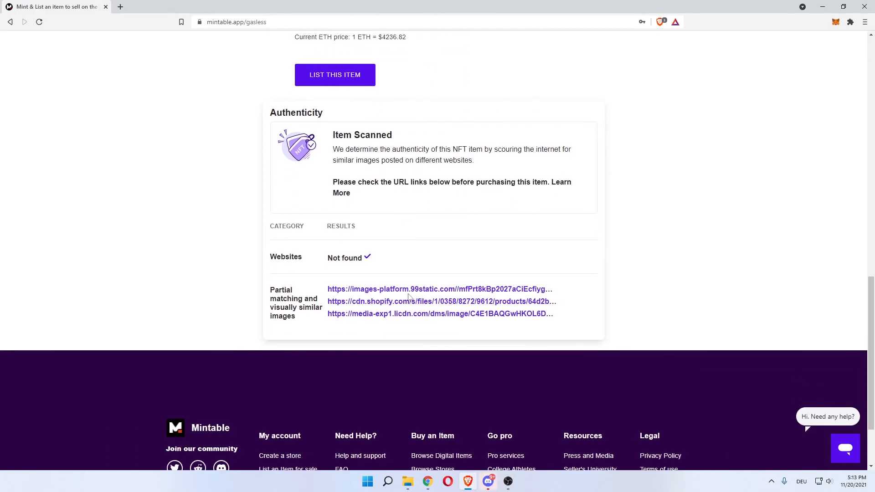
- Examine the authenticity results for websites and for partially matching and visually similar images
{"action": "left_click", "coordinate": [291, 297]}
{"action": "left_click_drag", "start_coordinate": [277, 291], "coordinate": [304, 307]}
{"action": "left_click", "coordinate": [282, 305]}
{"action": "scroll", "coordinate": [252, 287], "scroll_direction": "up", "scroll_amount": 1}
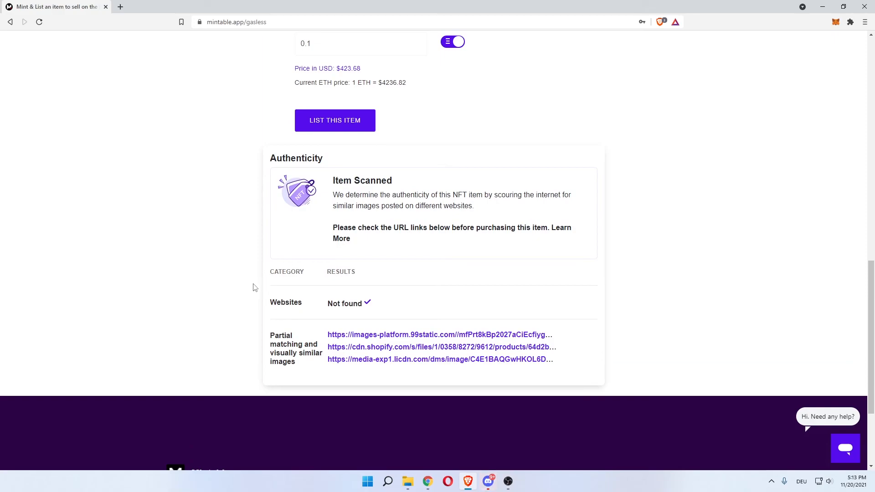
{"action": "left_click_drag", "start_coordinate": [273, 304], "coordinate": [297, 303]}
{"action": "left_click", "coordinate": [299, 303]}
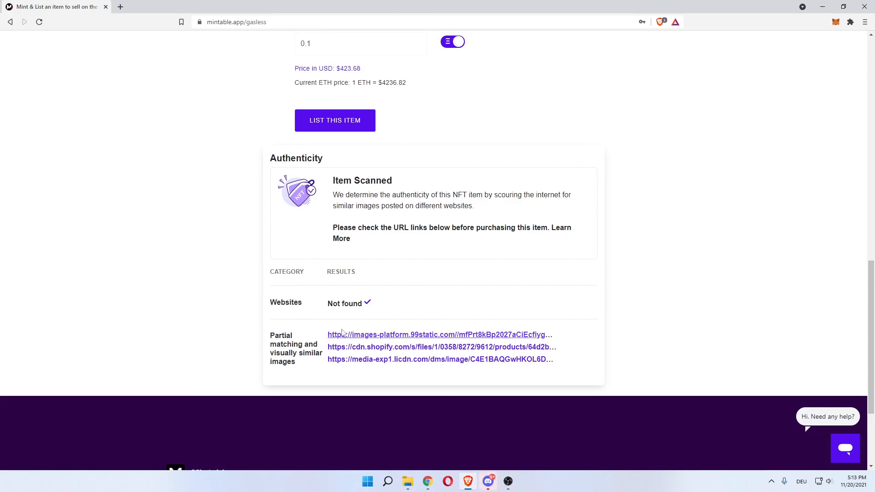
{"action": "left_click_drag", "start_coordinate": [269, 303], "coordinate": [363, 303]}
{"action": "left_click", "coordinate": [301, 305]}
{"action": "left_click", "coordinate": [377, 287]}
- Reread the Authenticity heading and scan notice, and review the completed listing form from the price back to the category
{"action": "scroll", "coordinate": [377, 287], "scroll_direction": "up", "scroll_amount": 1}
{"action": "left_click_drag", "start_coordinate": [268, 204], "coordinate": [393, 227]}
{"action": "left_click", "coordinate": [352, 212]}
{"action": "left_click", "coordinate": [337, 225]}
{"action": "left_click", "coordinate": [392, 226]}
{"action": "scroll", "coordinate": [244, 241], "scroll_direction": "up", "scroll_amount": 2}
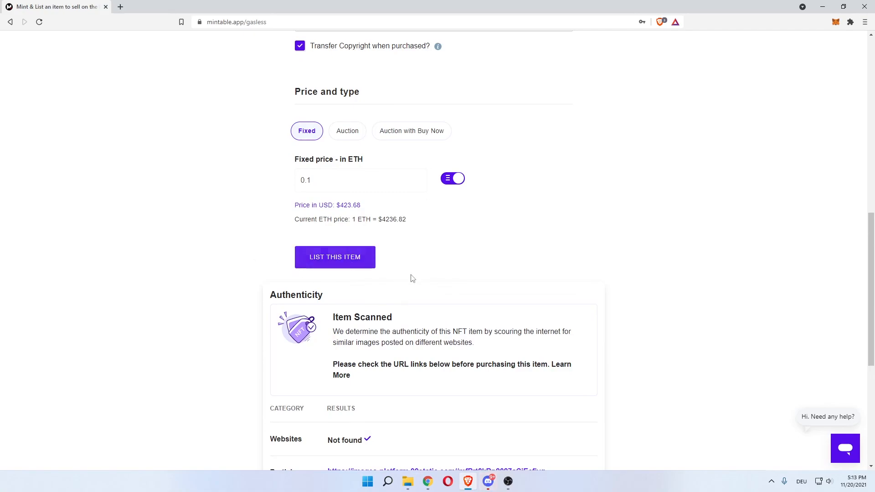
{"action": "scroll", "coordinate": [409, 276], "scroll_direction": "up", "scroll_amount": 3}
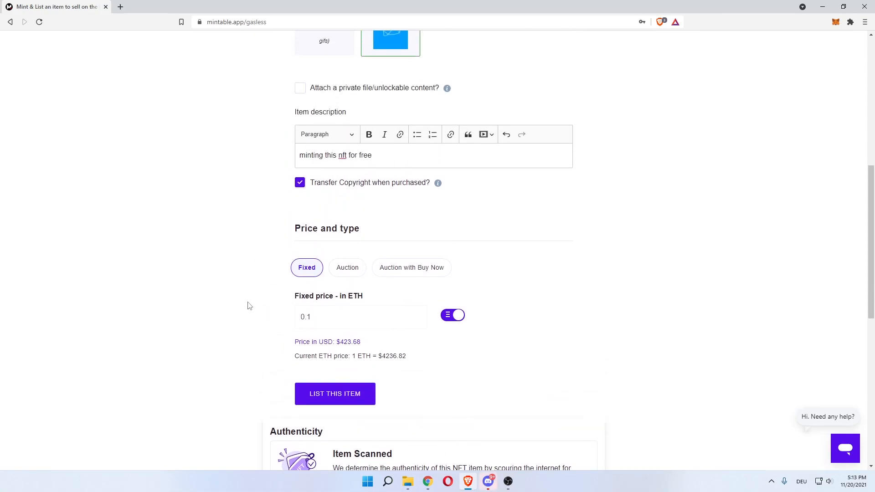
{"action": "scroll", "coordinate": [249, 306], "scroll_direction": "up", "scroll_amount": 7}
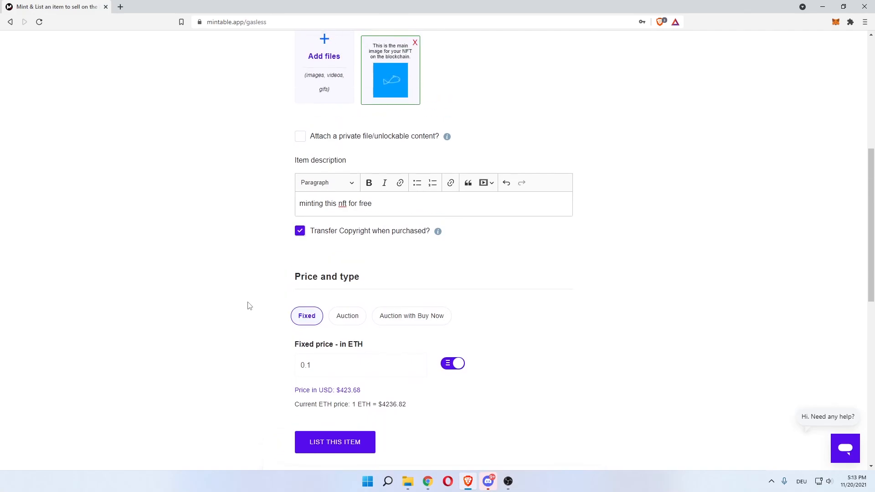
{"action": "scroll", "coordinate": [250, 306], "scroll_direction": "up", "scroll_amount": 1}
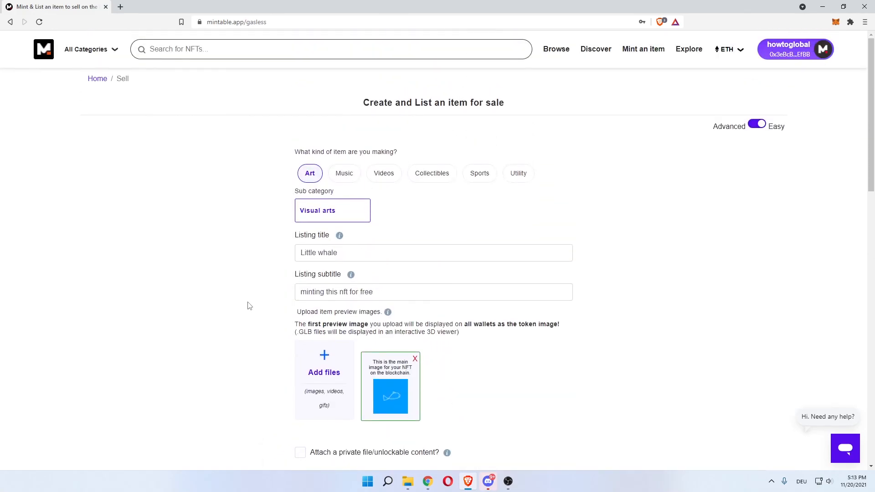